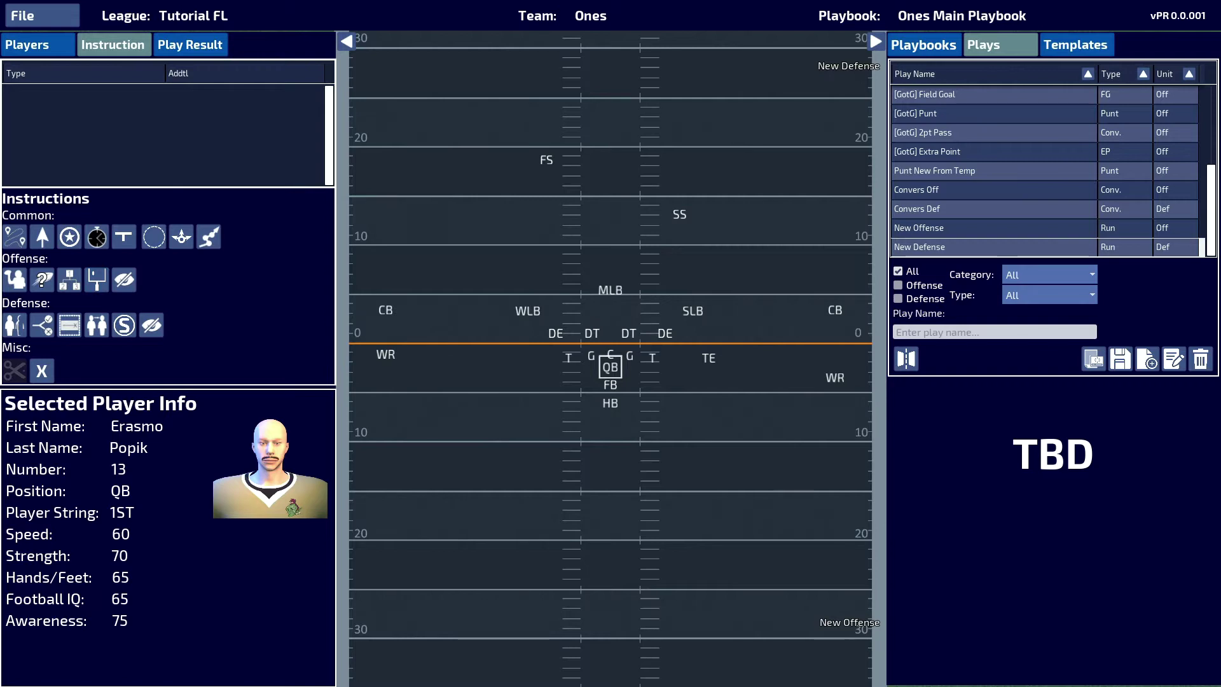
Step: Move the HB left of center about 10 yards deep and drop the QB back about 5 yards behind the line
{"action": "mouse_move", "coordinate": [610, 403]}
{"action": "left_mouse_down"}
{"action": "mouse_move", "coordinate": [586, 420]}
{"action": "mouse_move", "coordinate": [581, 402]}
{"action": "mouse_move", "coordinate": [550, 442]}
{"action": "mouse_move", "coordinate": [577, 444]}
{"action": "left_mouse_up"}
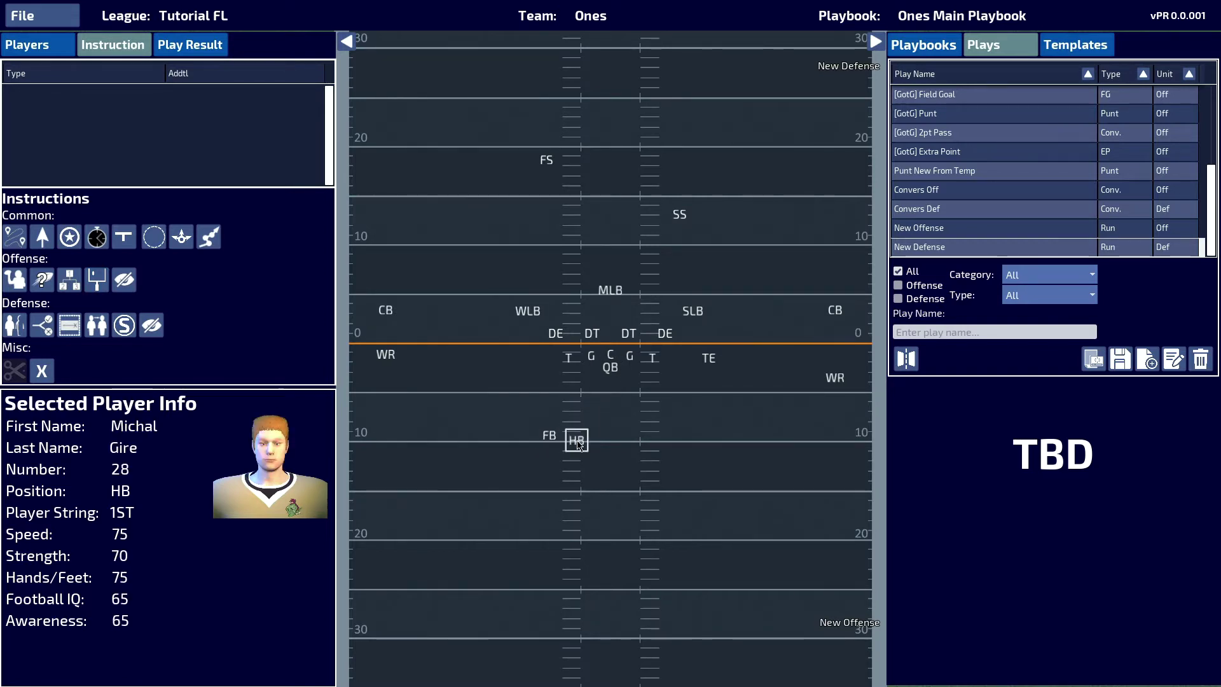
{"action": "left_click", "coordinate": [613, 373]}
{"action": "left_click_drag", "start_coordinate": [612, 372], "coordinate": [612, 404]}
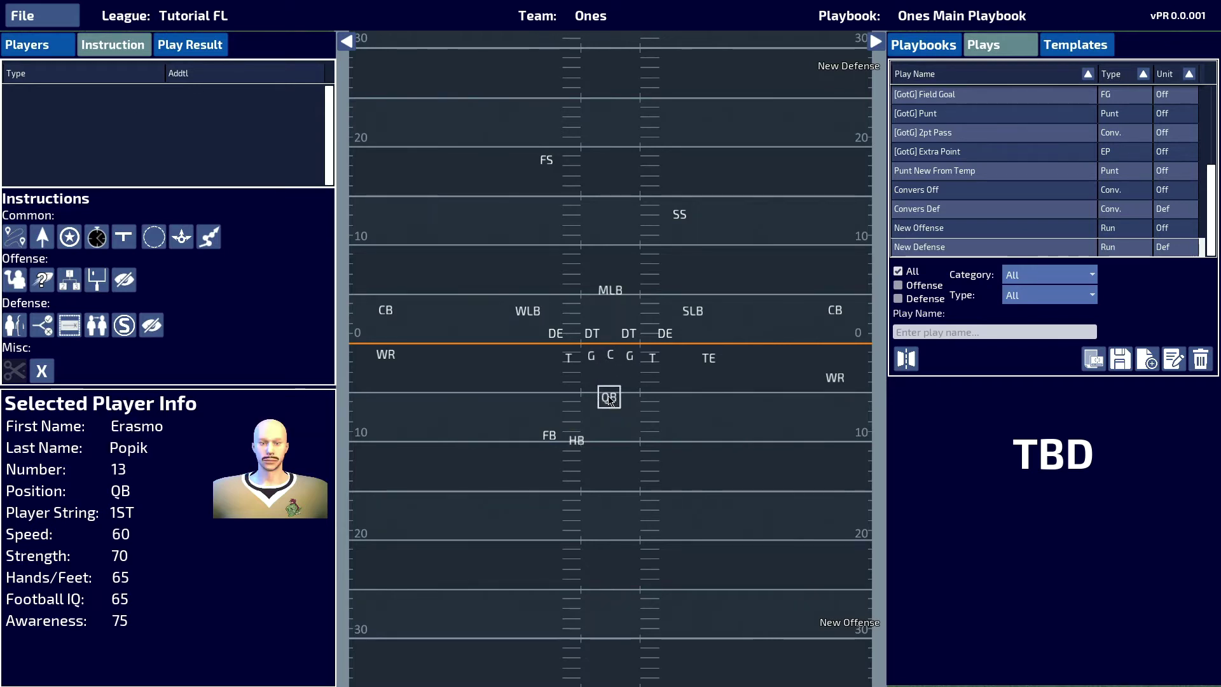
Step: Switch the QB for the second-string kicker and move him about 8 yards behind the line of scrimmage
{"action": "double_click", "coordinate": [609, 398]}
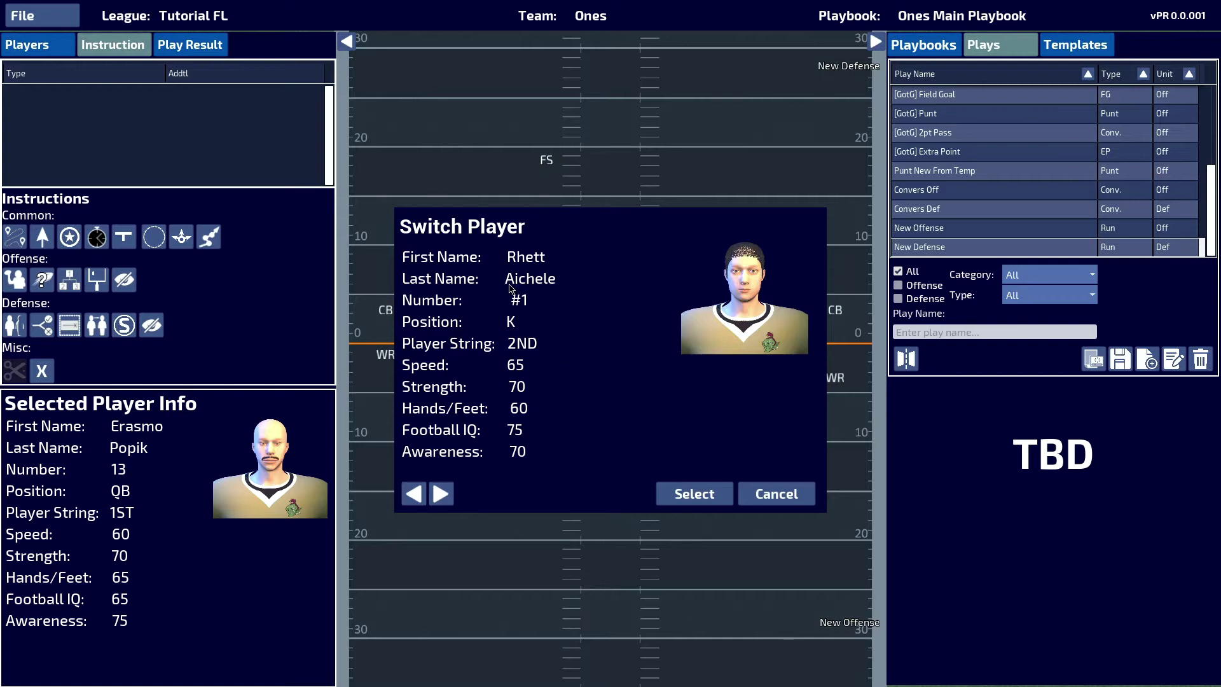
{"action": "left_click", "coordinate": [441, 493]}
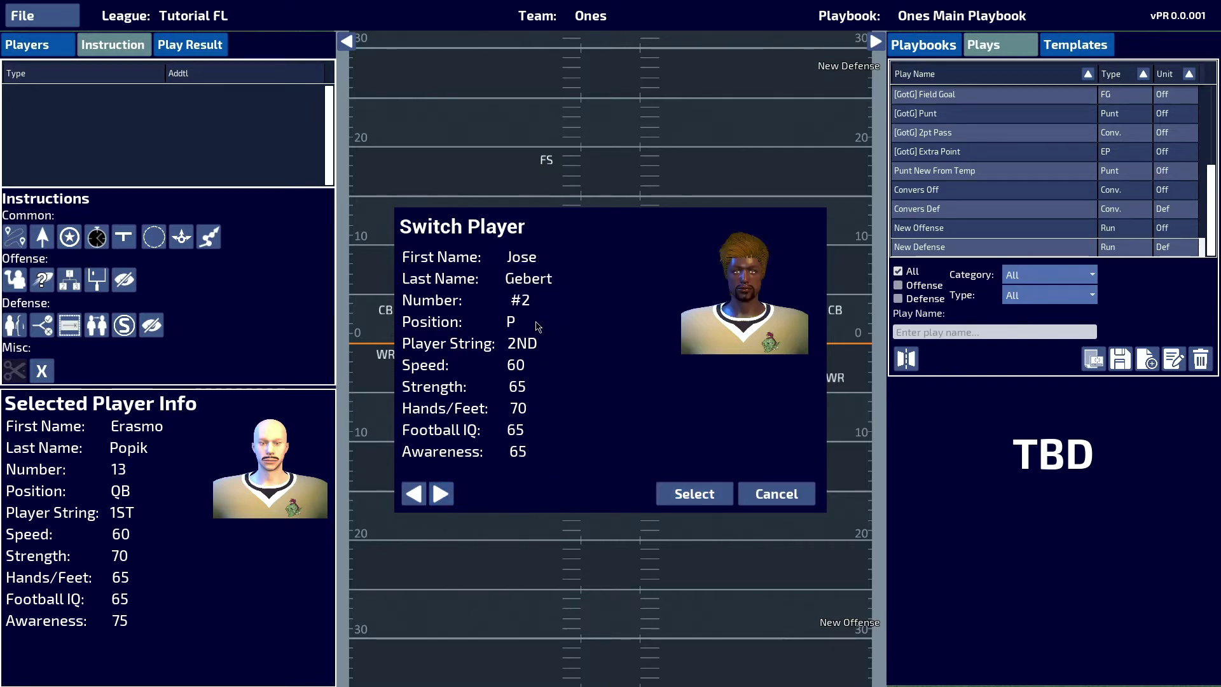
{"action": "left_click", "coordinate": [413, 494]}
{"action": "left_click", "coordinate": [693, 494]}
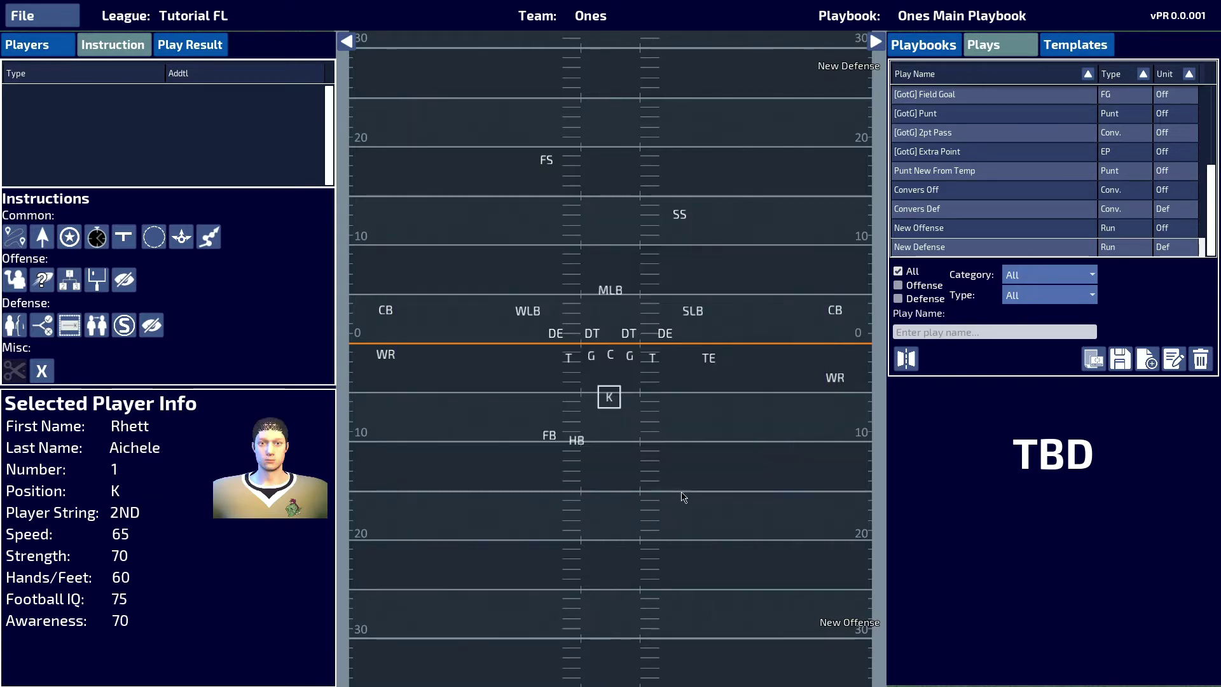
{"action": "left_click_drag", "start_coordinate": [615, 401], "coordinate": [603, 423]}
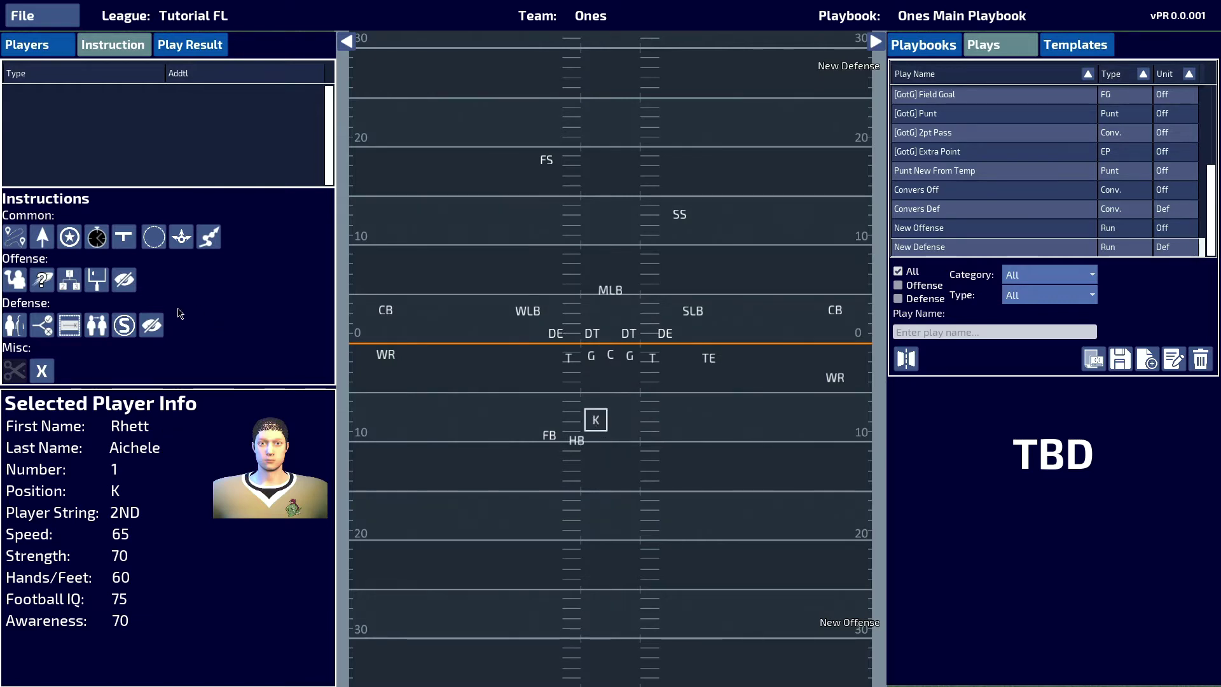
Step: Try the place-kick, punt and tee kick instructions on the kicker, and clear the instruction again
{"action": "left_click", "coordinate": [96, 281]}
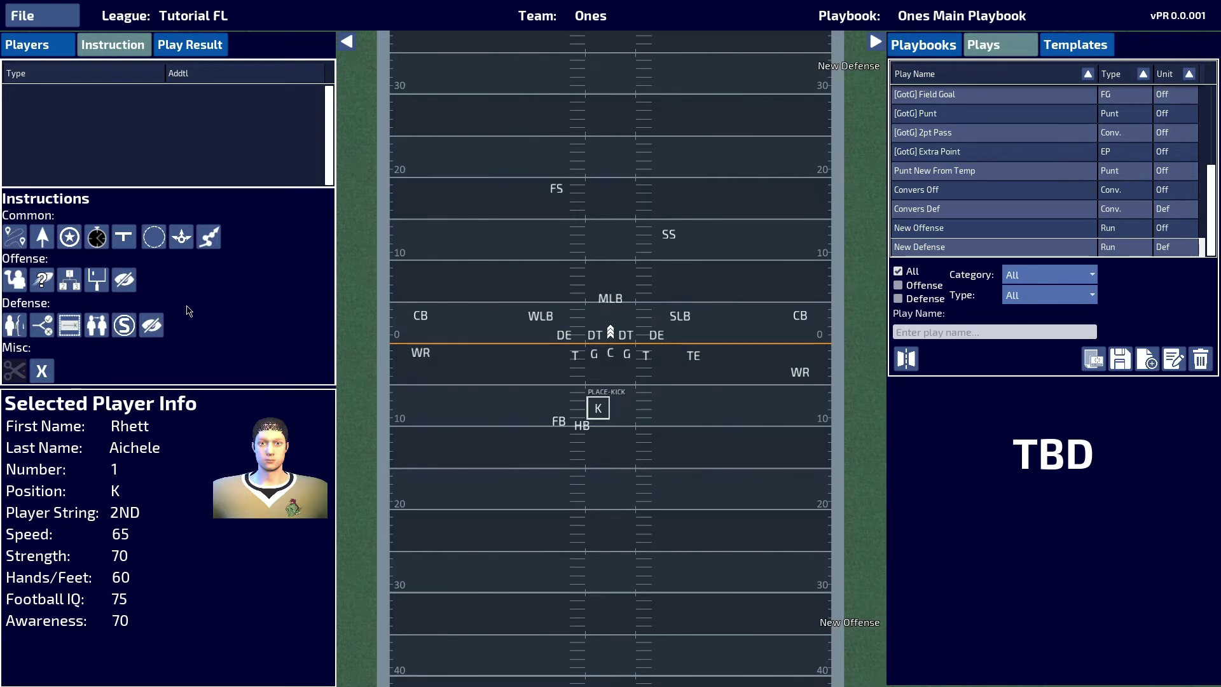
{"action": "left_click", "coordinate": [96, 279]}
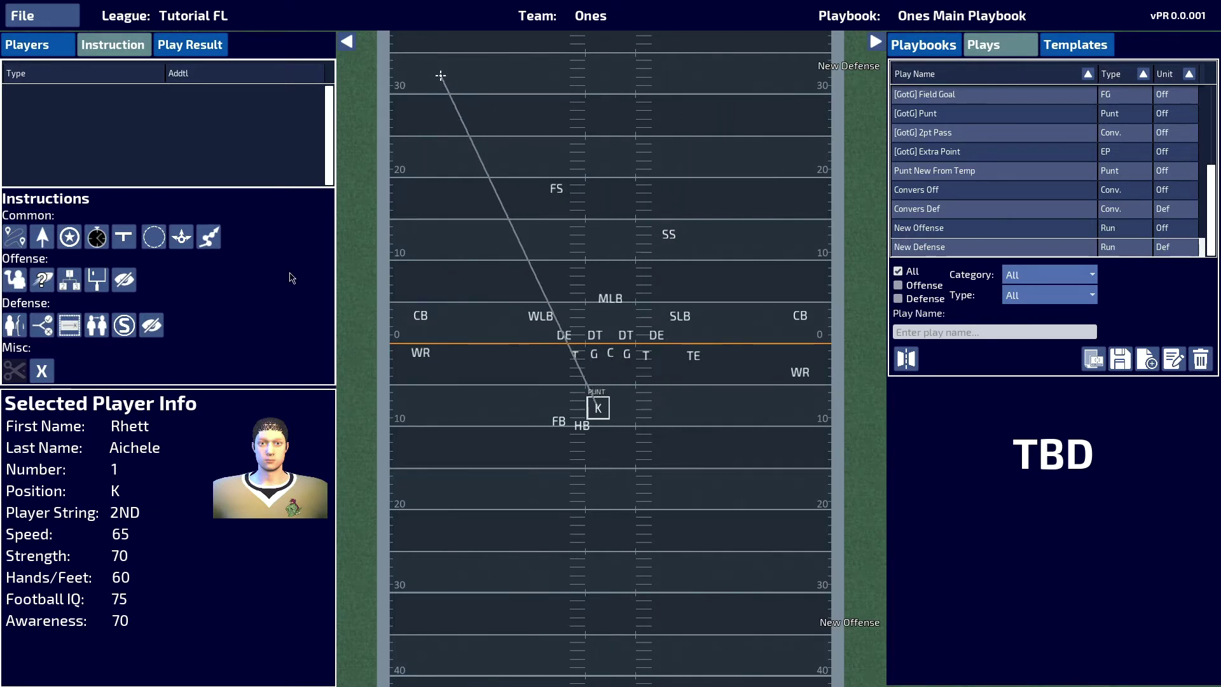
{"action": "left_click", "coordinate": [97, 279]}
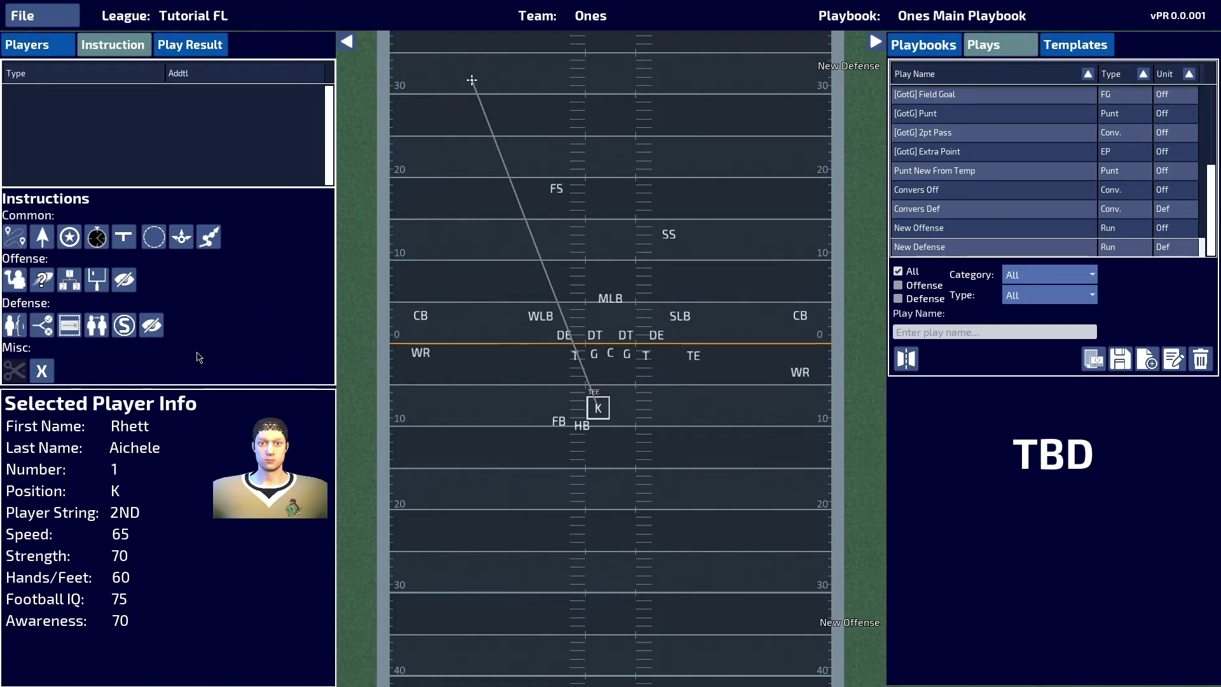
{"action": "left_click", "coordinate": [40, 373]}
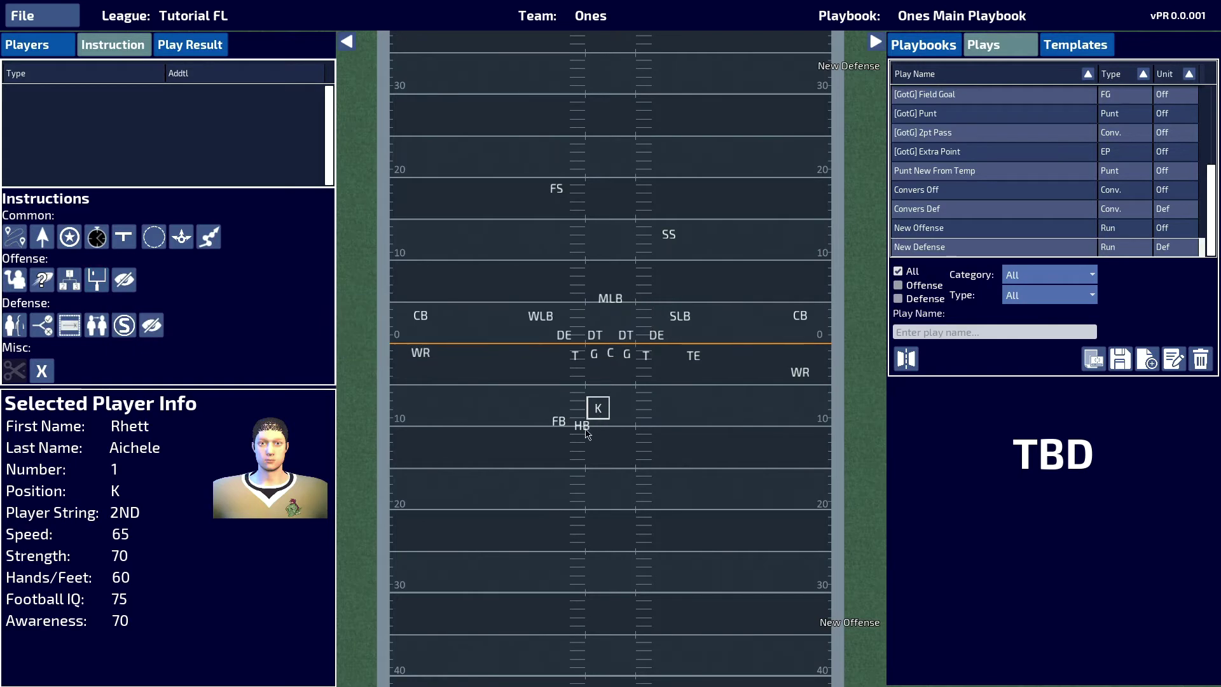
Step: Set the kicker about 10 yards deep and place the HB to his right, about 8 yards behind the line
{"action": "mouse_move", "coordinate": [583, 432]}
{"action": "left_mouse_down"}
{"action": "mouse_move", "coordinate": [536, 412]}
{"action": "mouse_move", "coordinate": [586, 431]}
{"action": "left_mouse_up"}
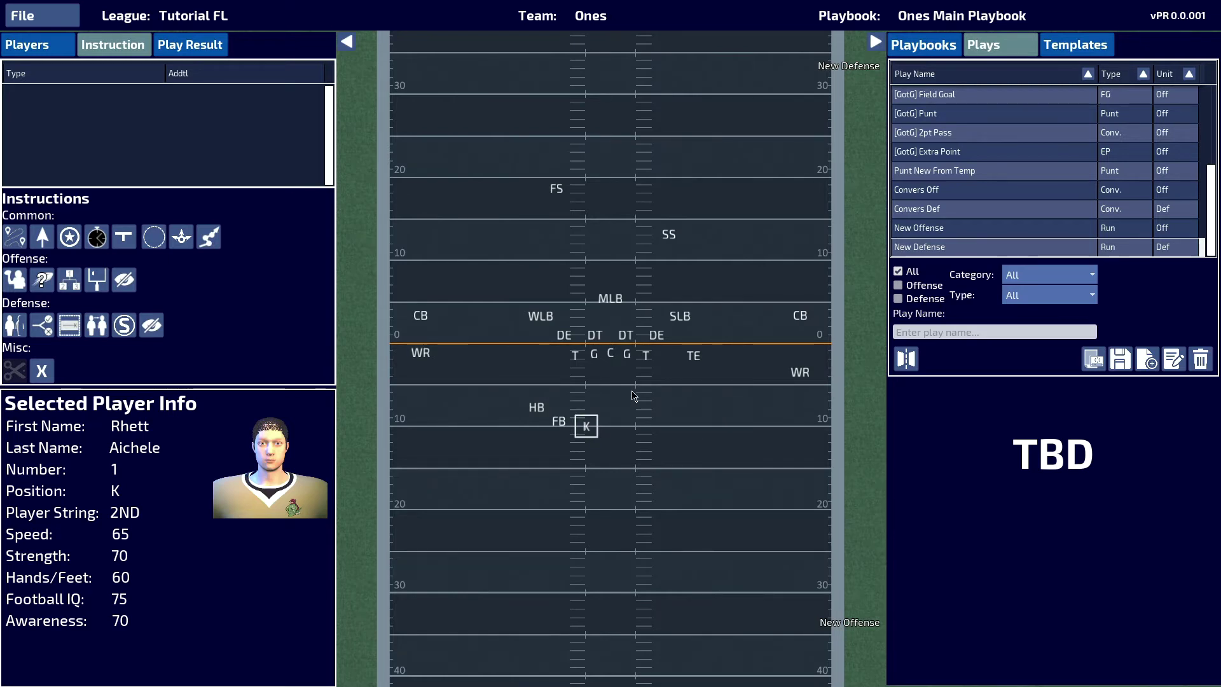
{"action": "left_click_drag", "start_coordinate": [538, 412], "coordinate": [631, 412]}
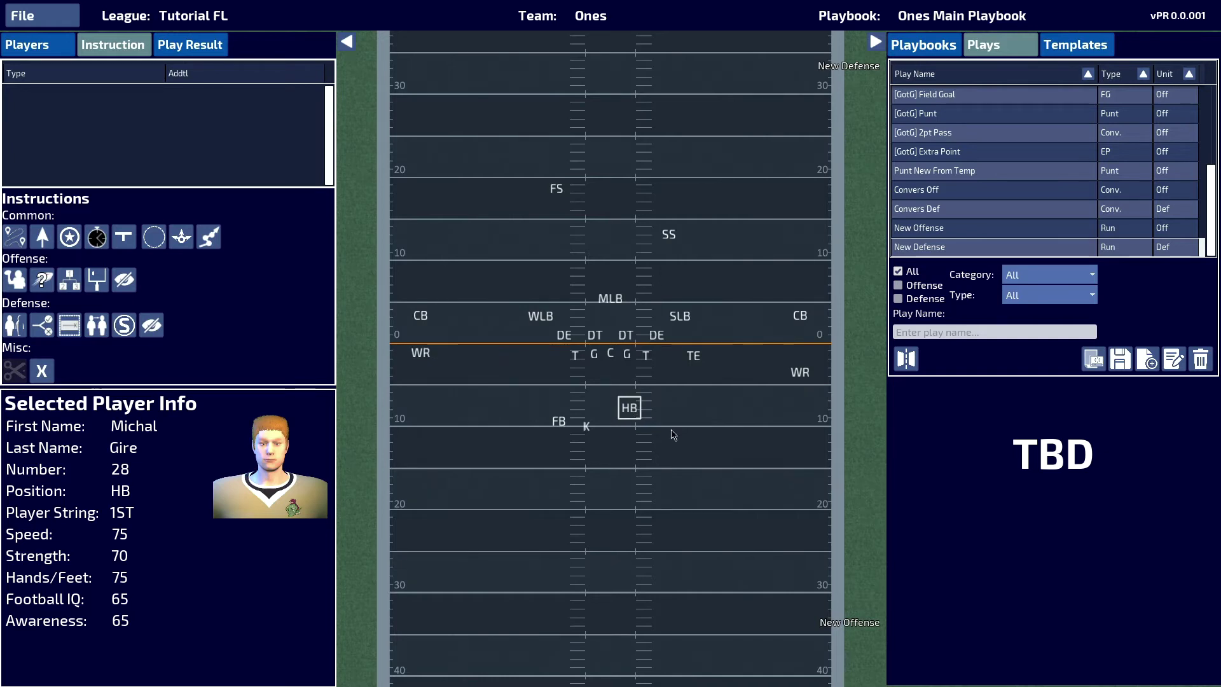
{"action": "left_click", "coordinate": [628, 410]}
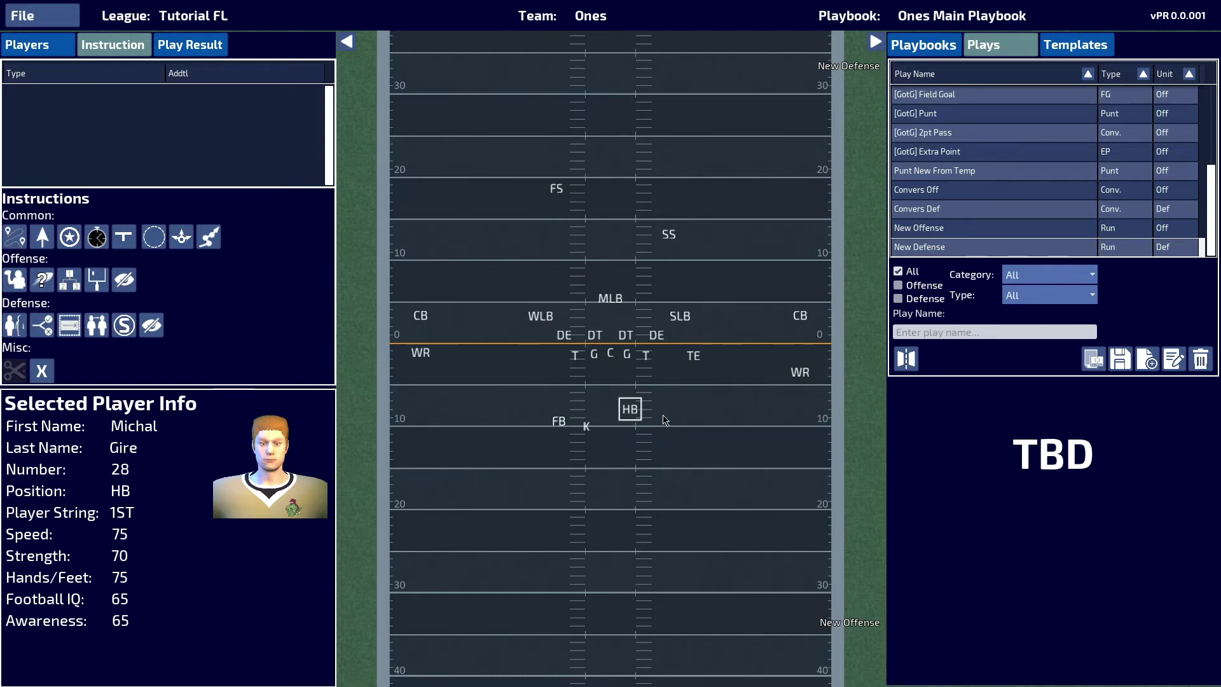
Step: Assign the center a hike to the HB
{"action": "left_click", "coordinate": [612, 356]}
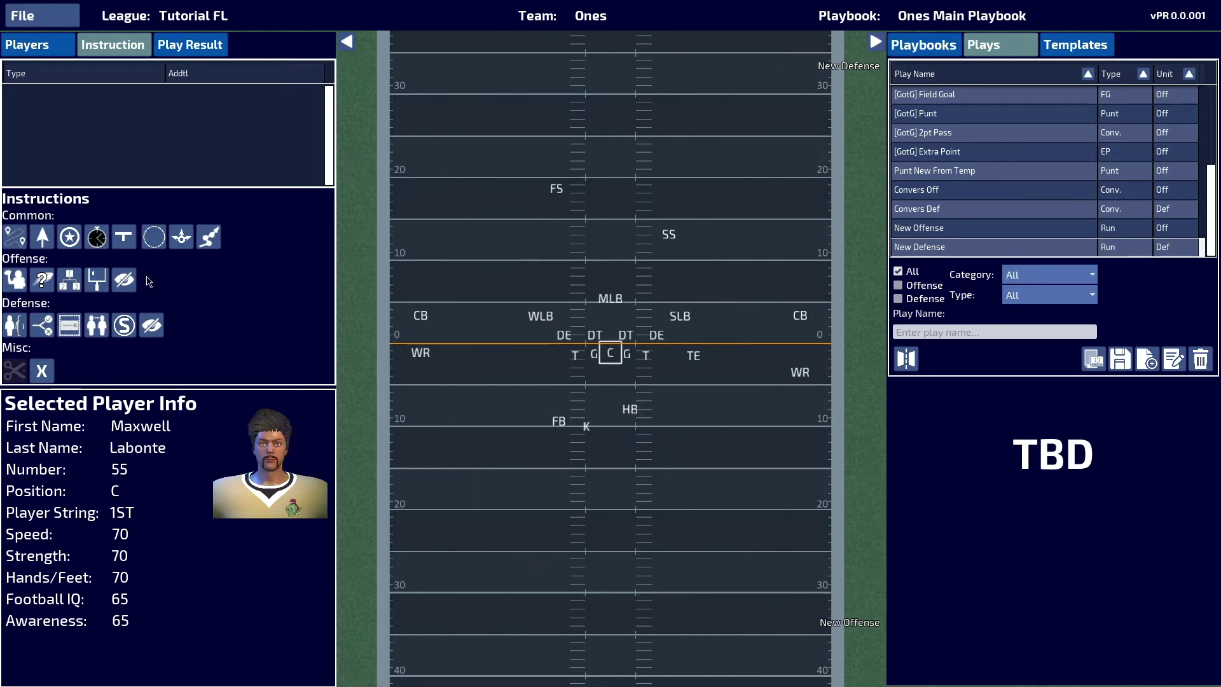
{"action": "left_click", "coordinate": [14, 279]}
Step: Move the kicker back slightly and give him a route to the HB ending in a place-kick
{"action": "left_click_drag", "start_coordinate": [587, 429], "coordinate": [601, 442]}
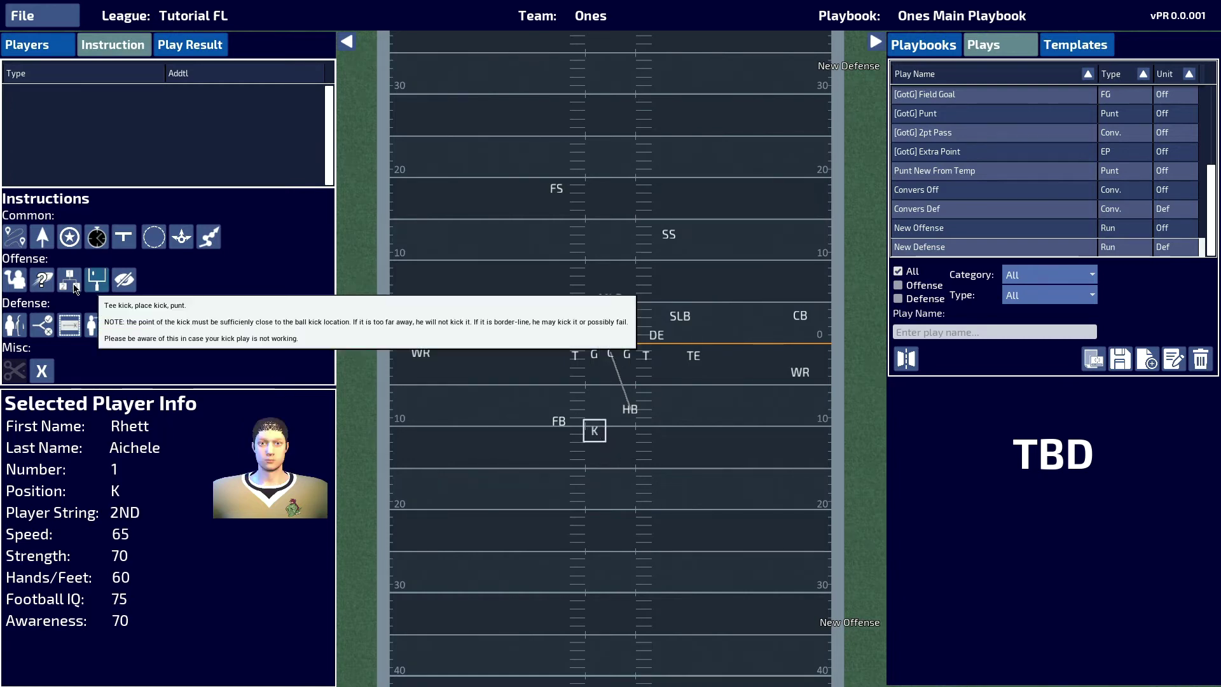
{"action": "left_click", "coordinate": [133, 288]}
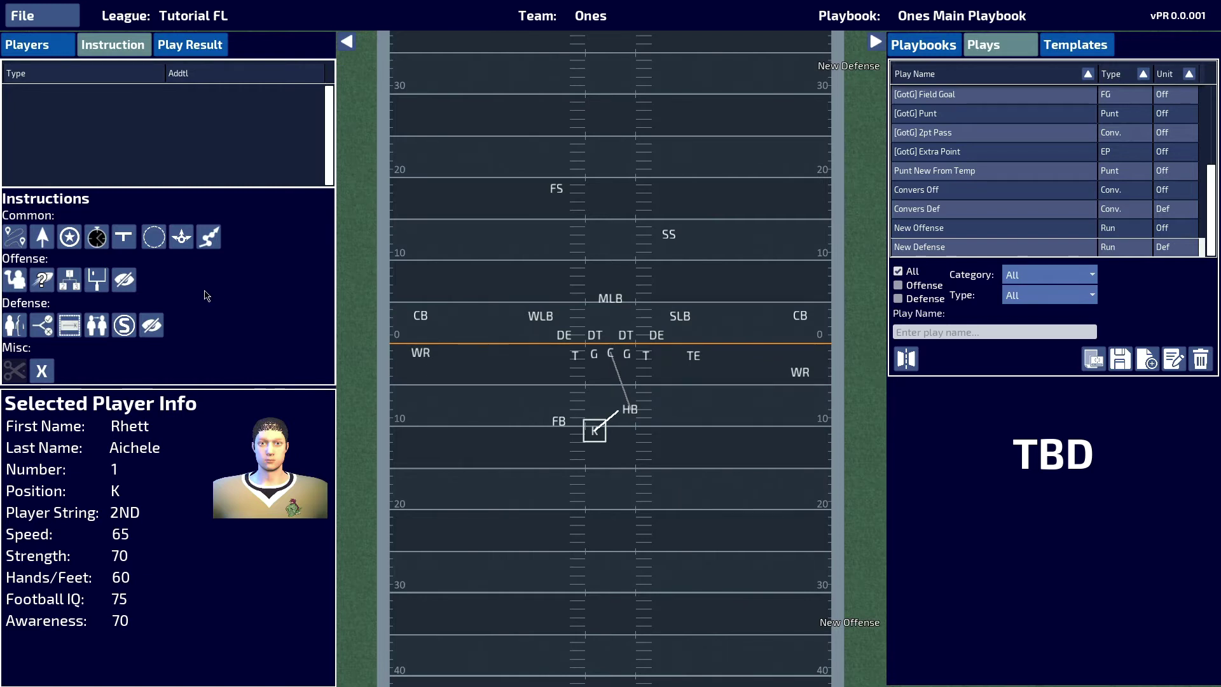
{"action": "left_click", "coordinate": [94, 280]}
{"action": "scroll", "coordinate": [591, 476], "scroll_direction": "down", "scroll_amount": 2}
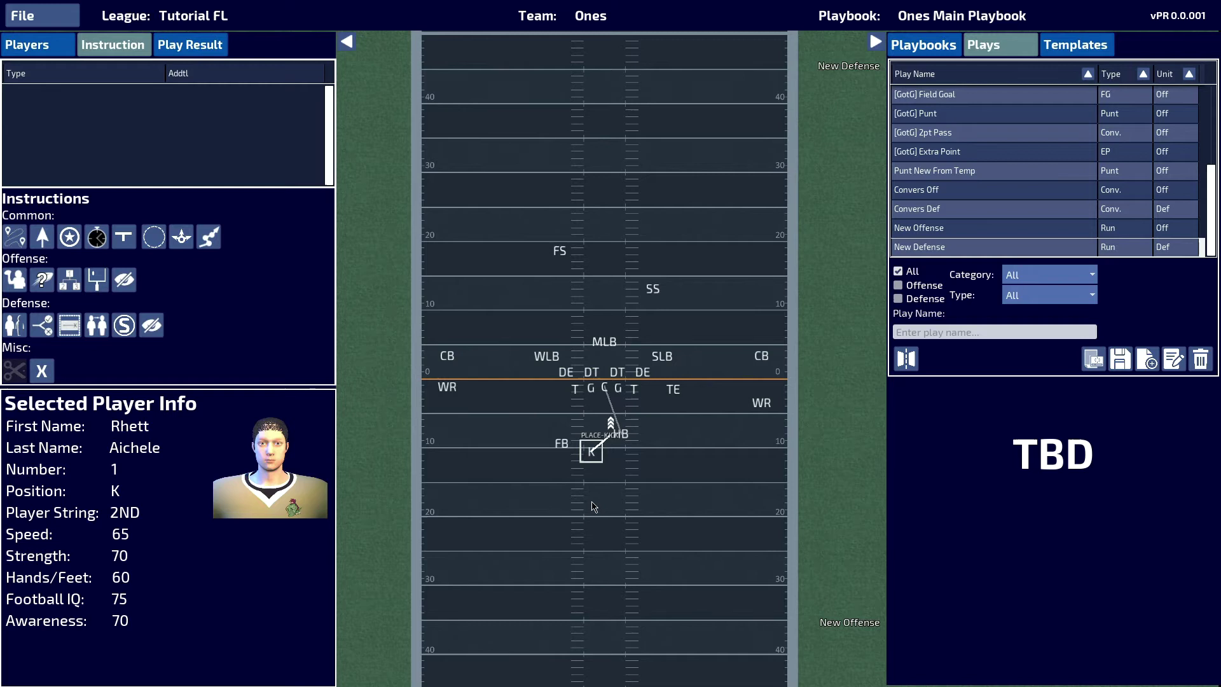
Step: Run the place-kick play on the field, reset it, and return to the play diagram
{"action": "key", "text": "space"}
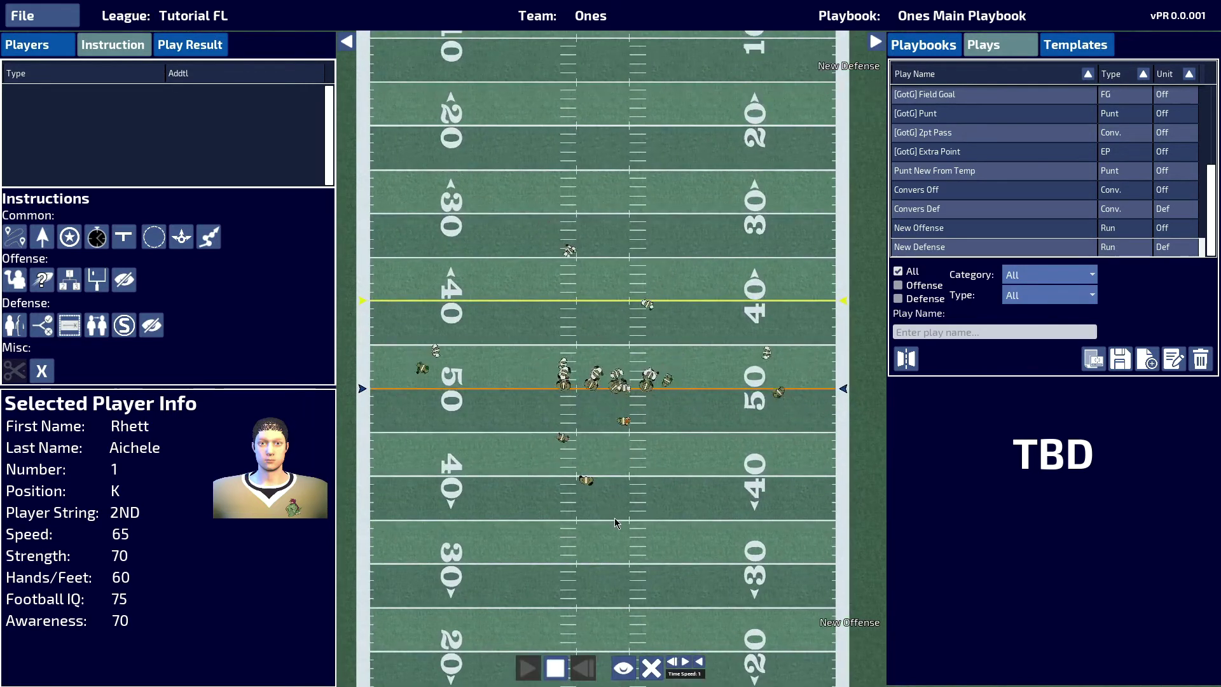
{"action": "key", "text": "space"}
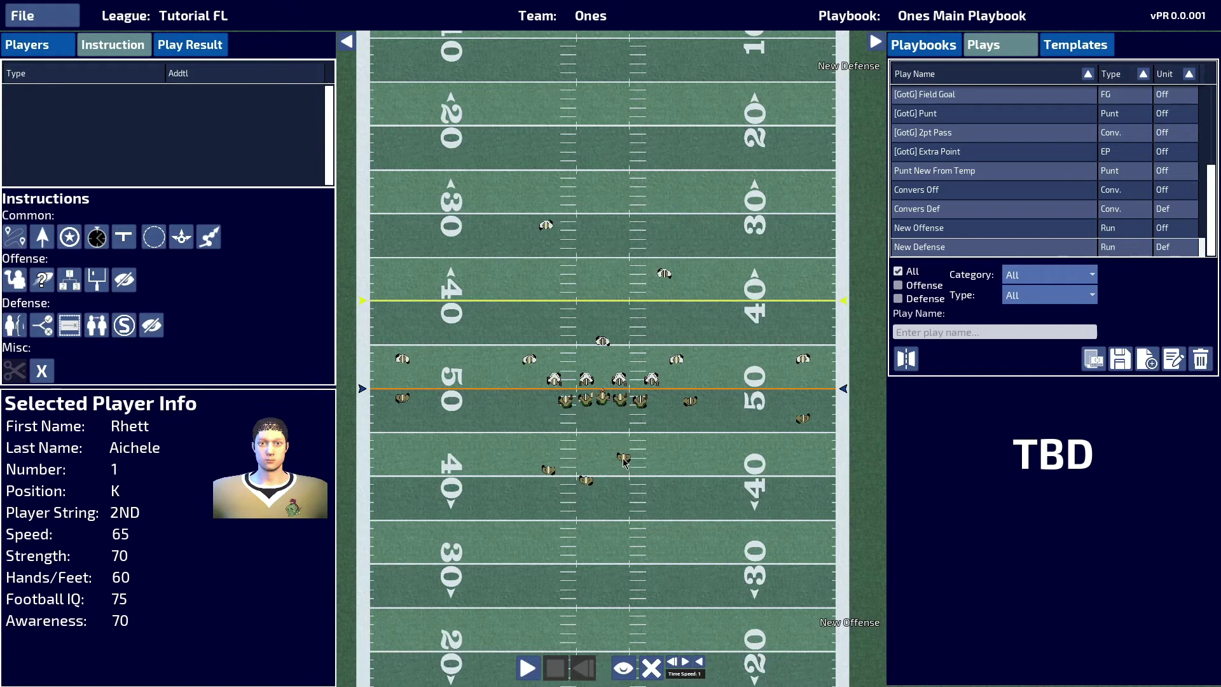
{"action": "scroll", "coordinate": [624, 469], "scroll_direction": "up", "scroll_amount": 1}
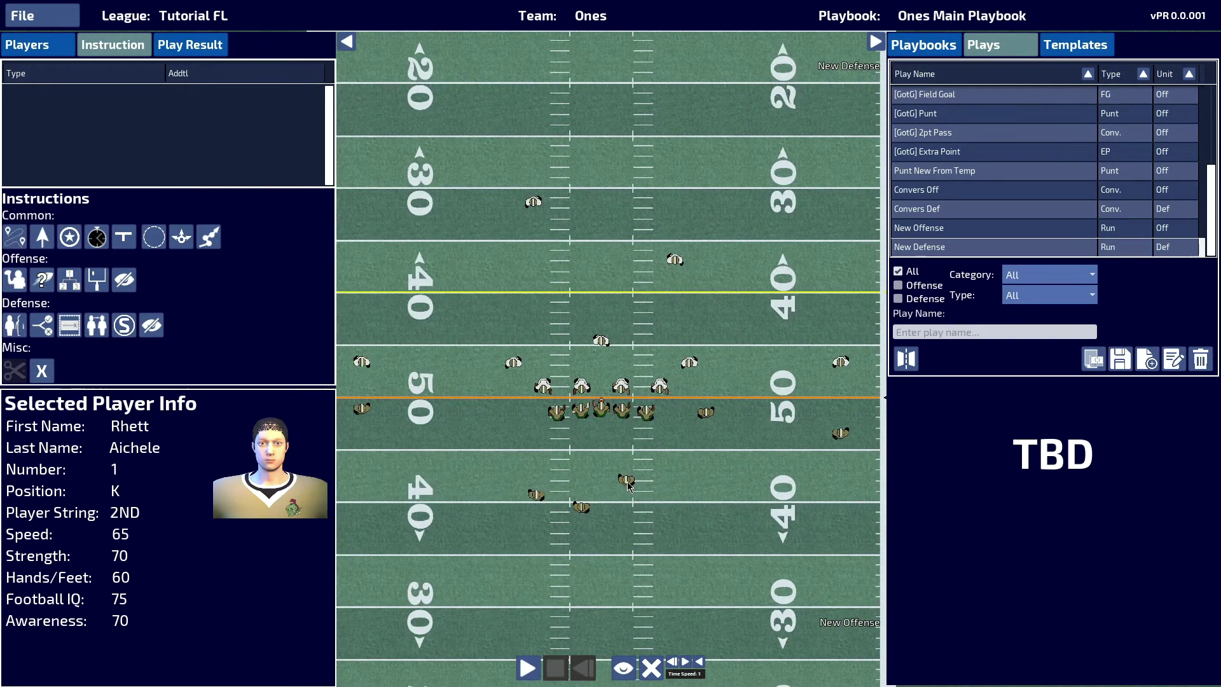
{"action": "key", "text": "v"}
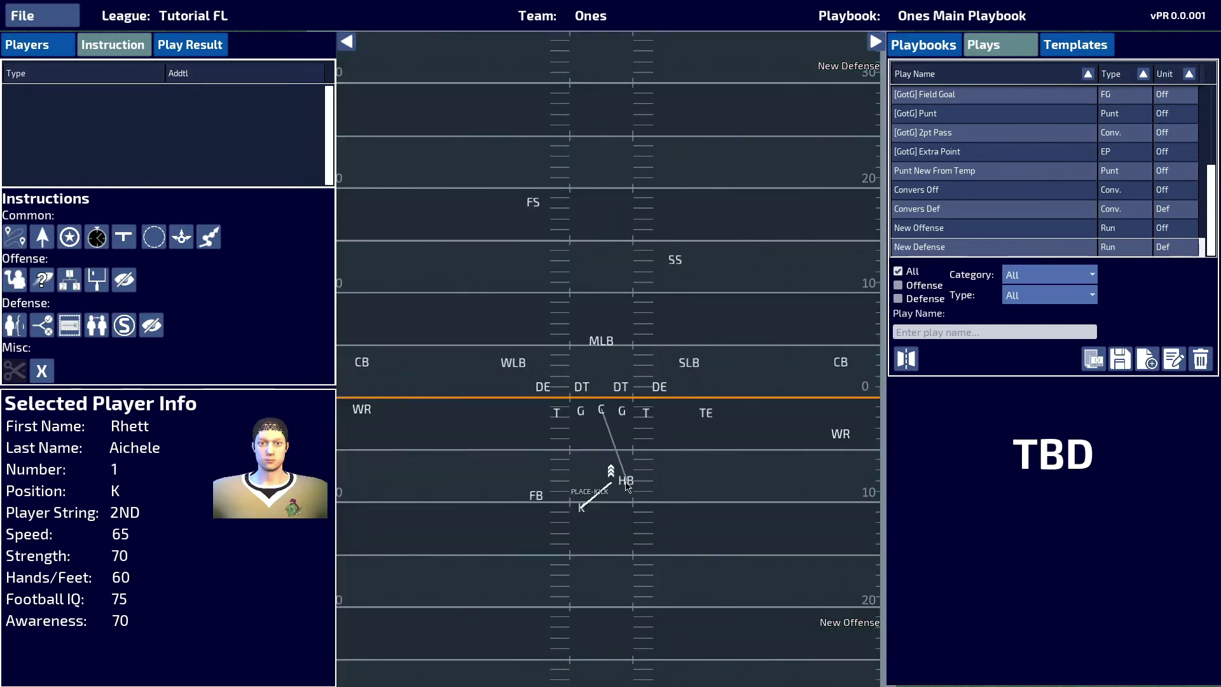
Step: Turn the HB to a new facing direction and check his stance in the field view
{"action": "left_click", "coordinate": [627, 484]}
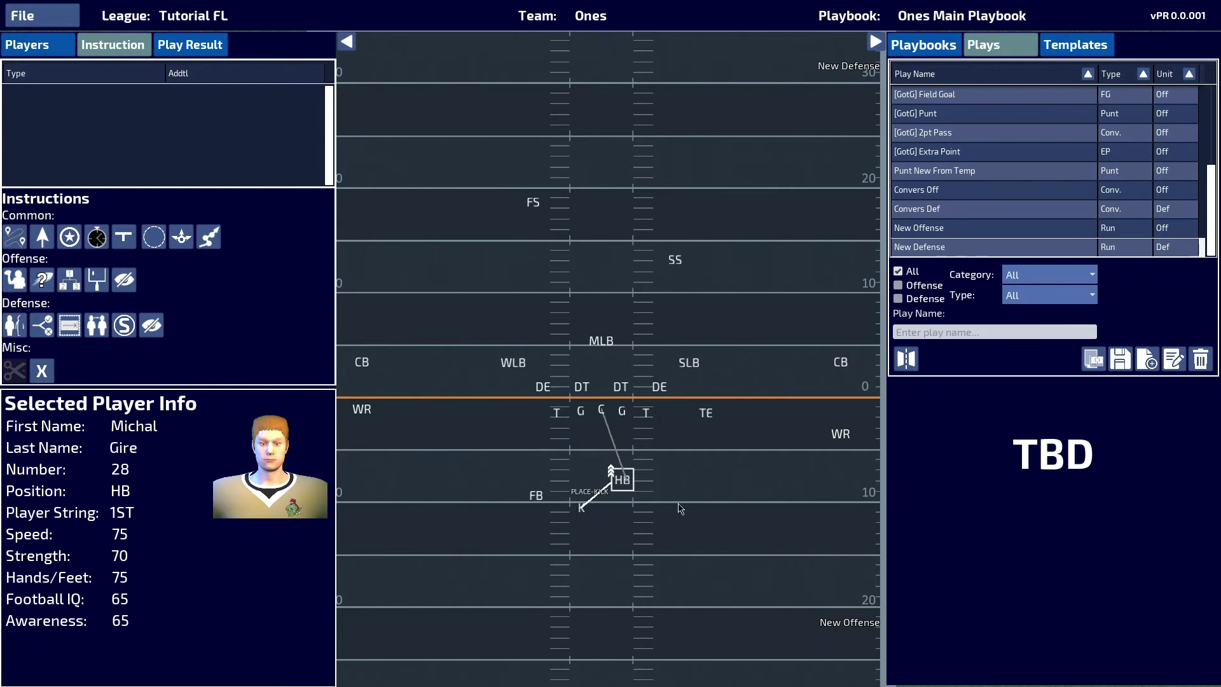
{"action": "key", "text": "v"}
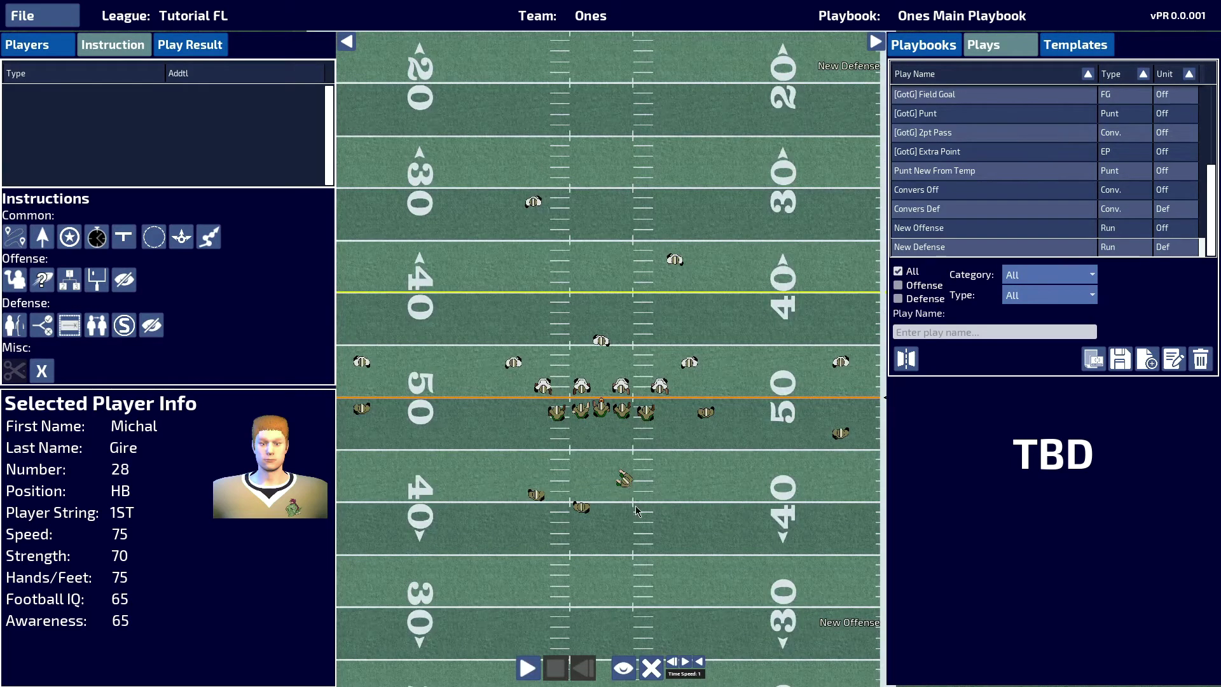
{"action": "key", "text": "v"}
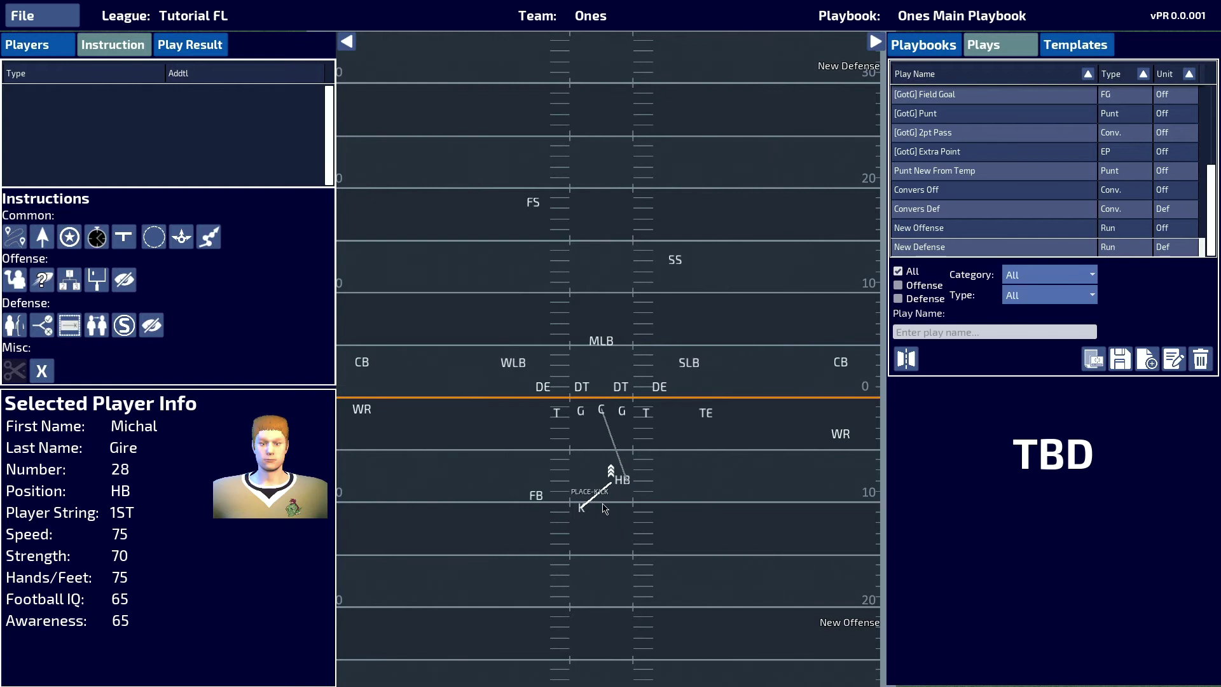
Step: Test the place-kick play again with the turned HB, and go back to the play diagram
{"action": "key", "text": "Tab"}
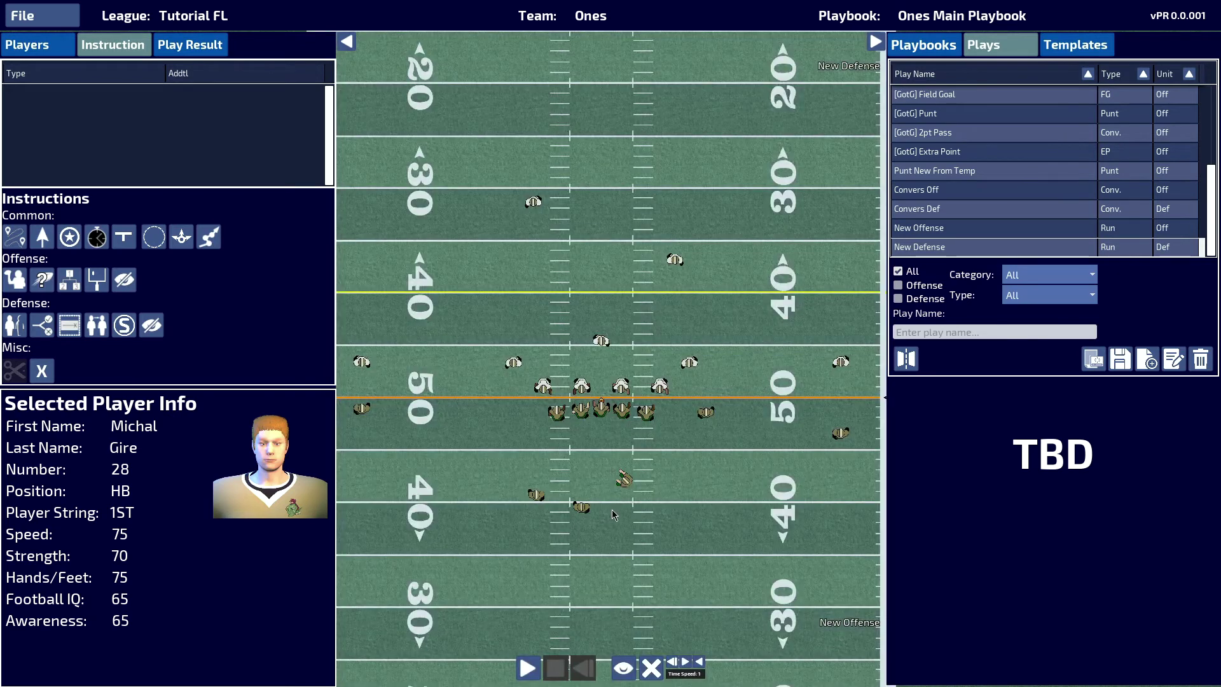
{"action": "key", "text": "Tab"}
{"action": "key", "text": "Tab"}
{"action": "scroll", "coordinate": [617, 518], "scroll_direction": "down", "scroll_amount": 2}
{"action": "key", "text": "space"}
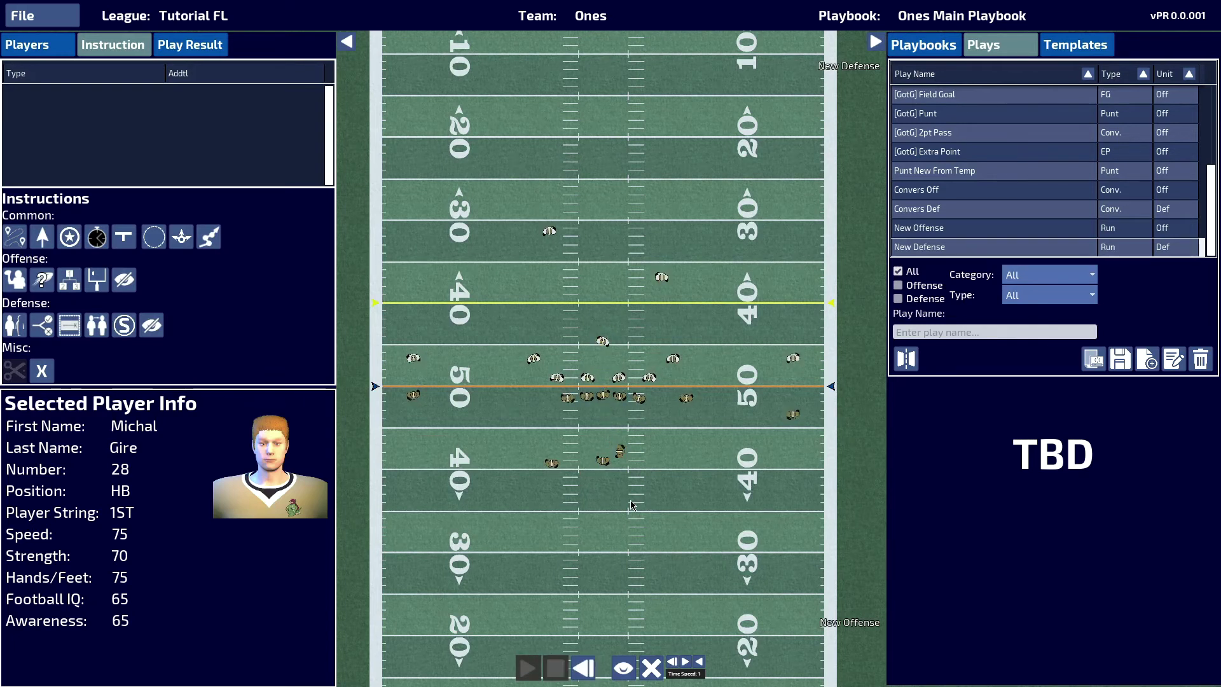
{"action": "key", "text": "Escape"}
{"action": "scroll", "coordinate": [621, 492], "scroll_direction": "up", "scroll_amount": 1}
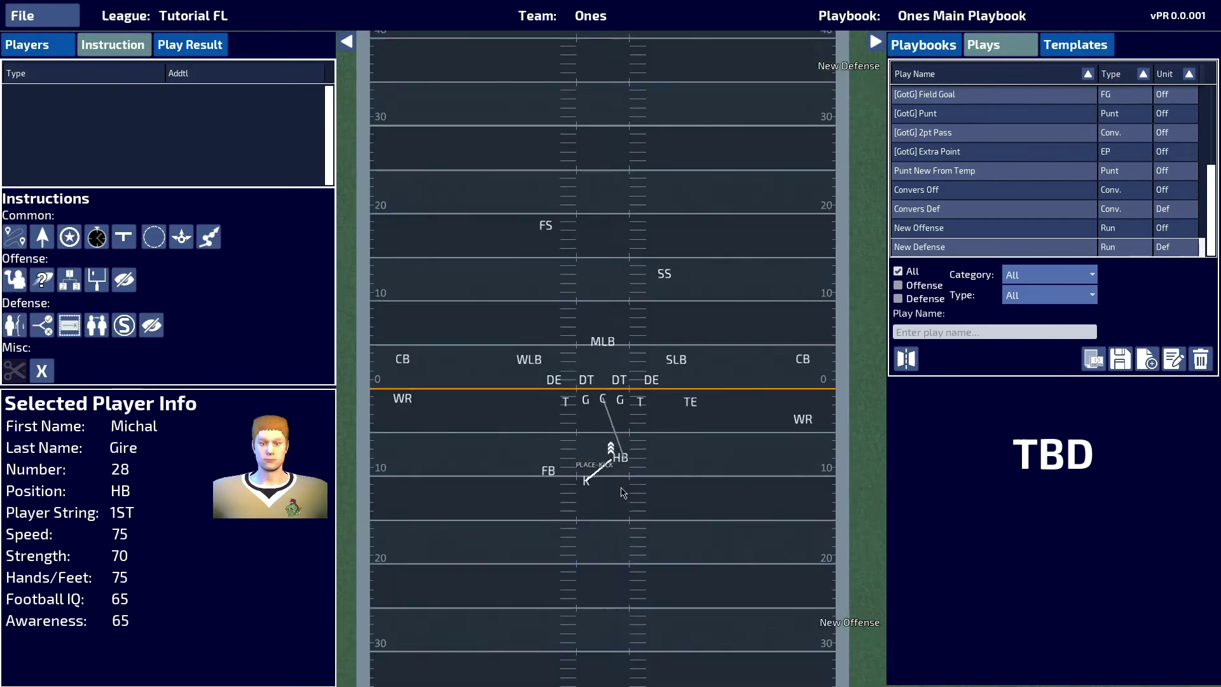
{"action": "scroll", "coordinate": [622, 488], "scroll_direction": "up", "scroll_amount": 2}
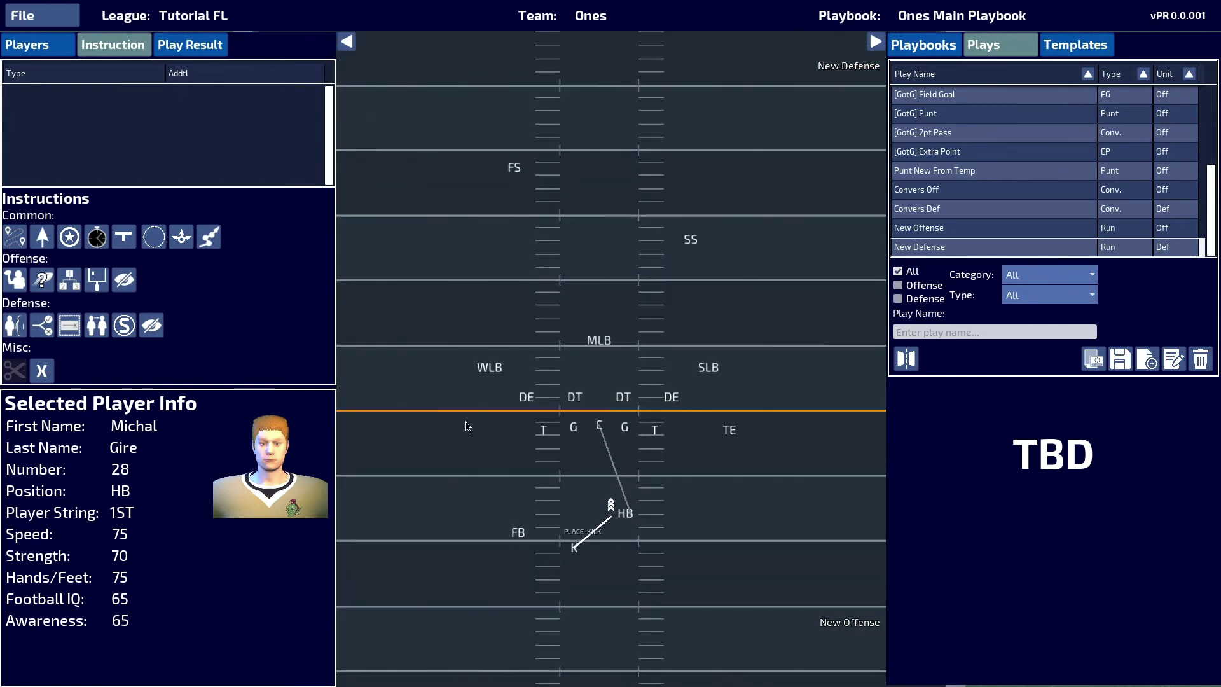
Step: Move the HB out behind the TE, about 7 yards deep, and clear the kicker's kick and route instructions
{"action": "left_click", "coordinate": [627, 518]}
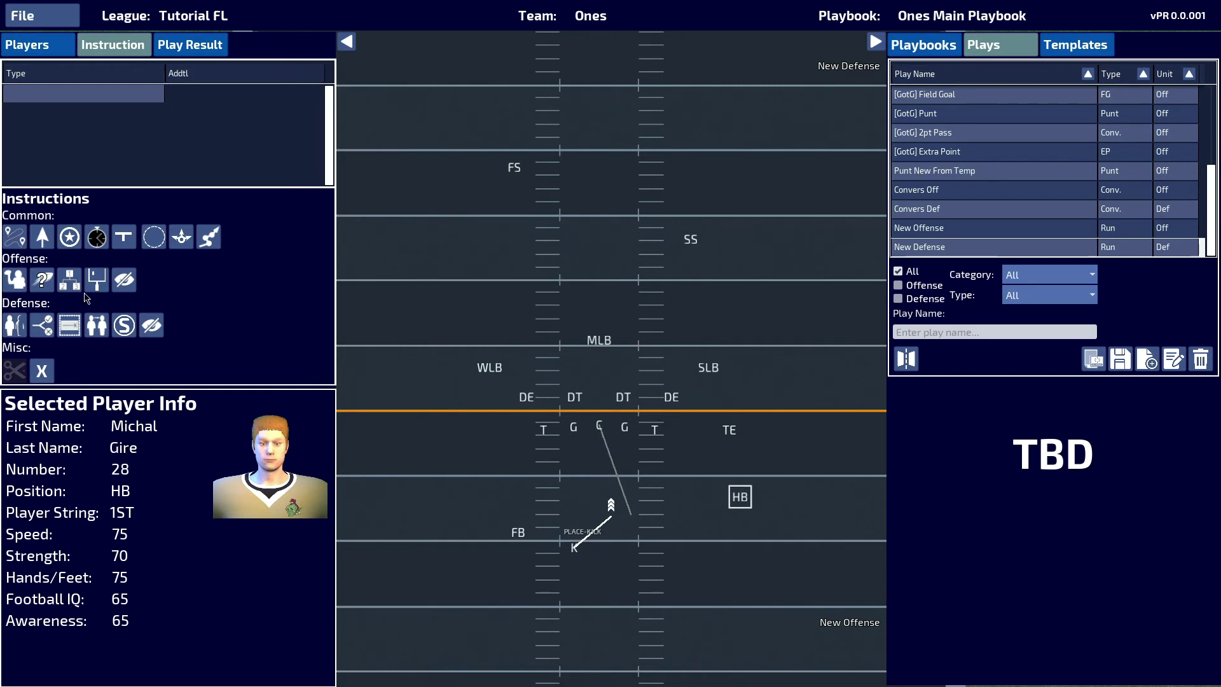
{"action": "left_click", "coordinate": [574, 551]}
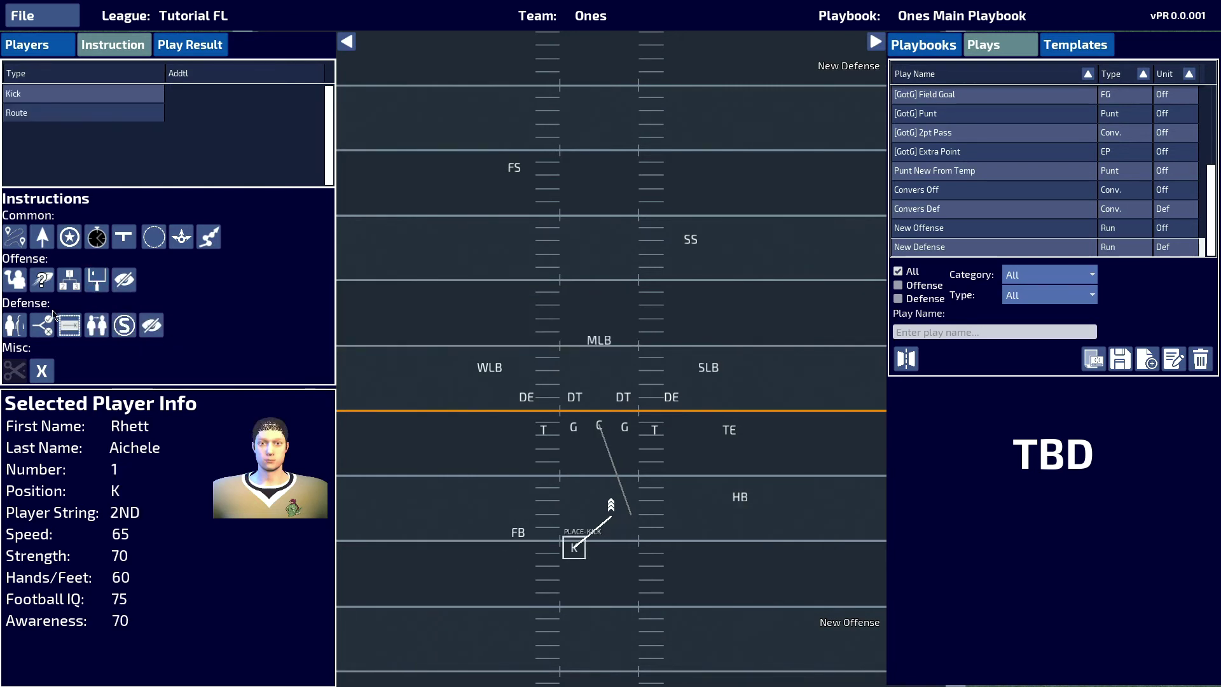
{"action": "left_click", "coordinate": [42, 371]}
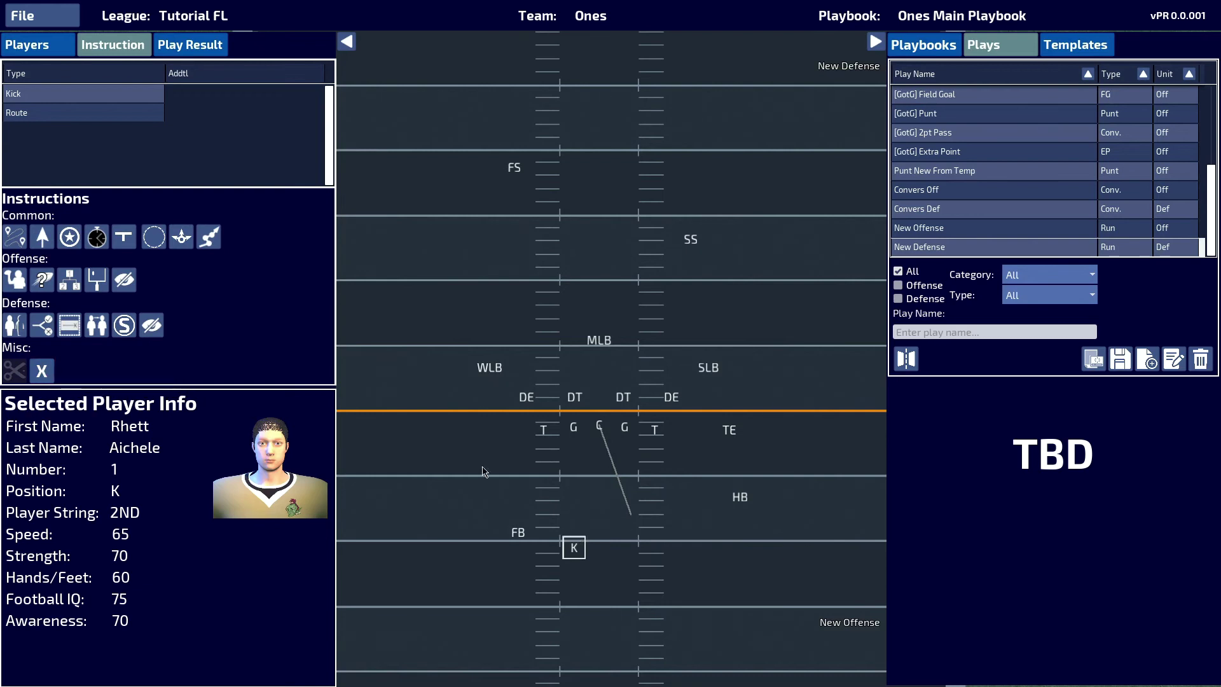
Step: Line the kicker up directly behind the center and redirect the center's hike to the kicker
{"action": "left_click", "coordinate": [599, 427]}
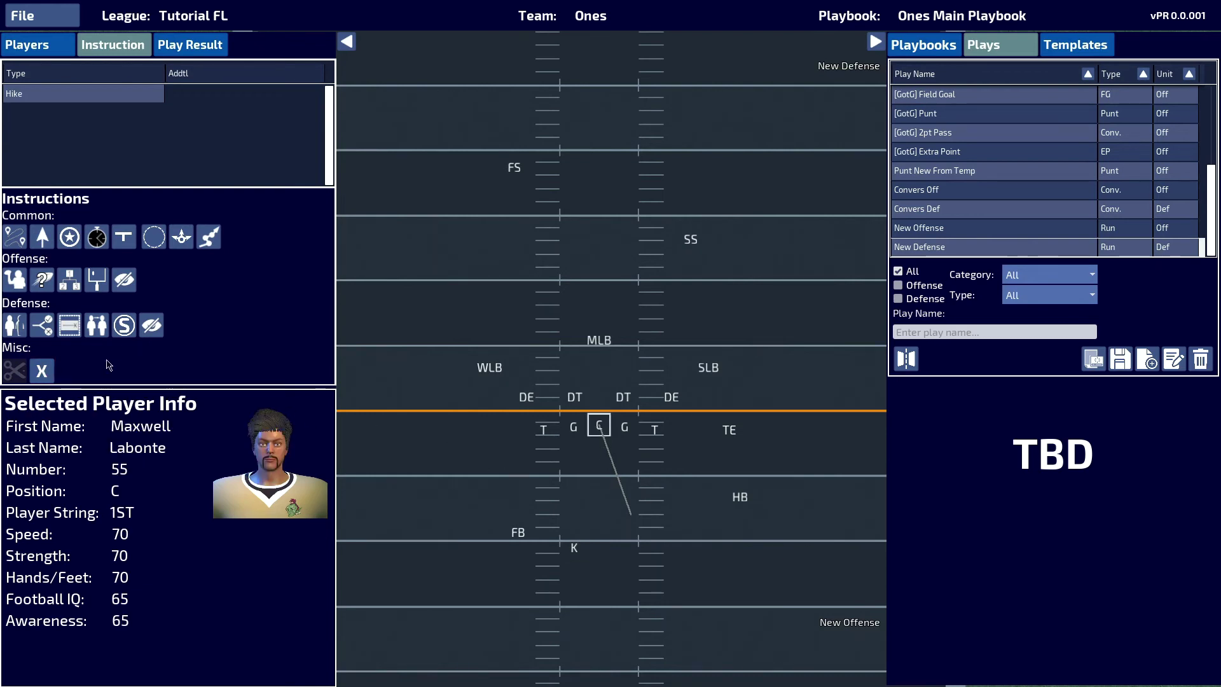
{"action": "left_click_drag", "start_coordinate": [574, 548], "coordinate": [600, 547]}
{"action": "left_click", "coordinate": [598, 433]}
{"action": "left_click", "coordinate": [17, 285]}
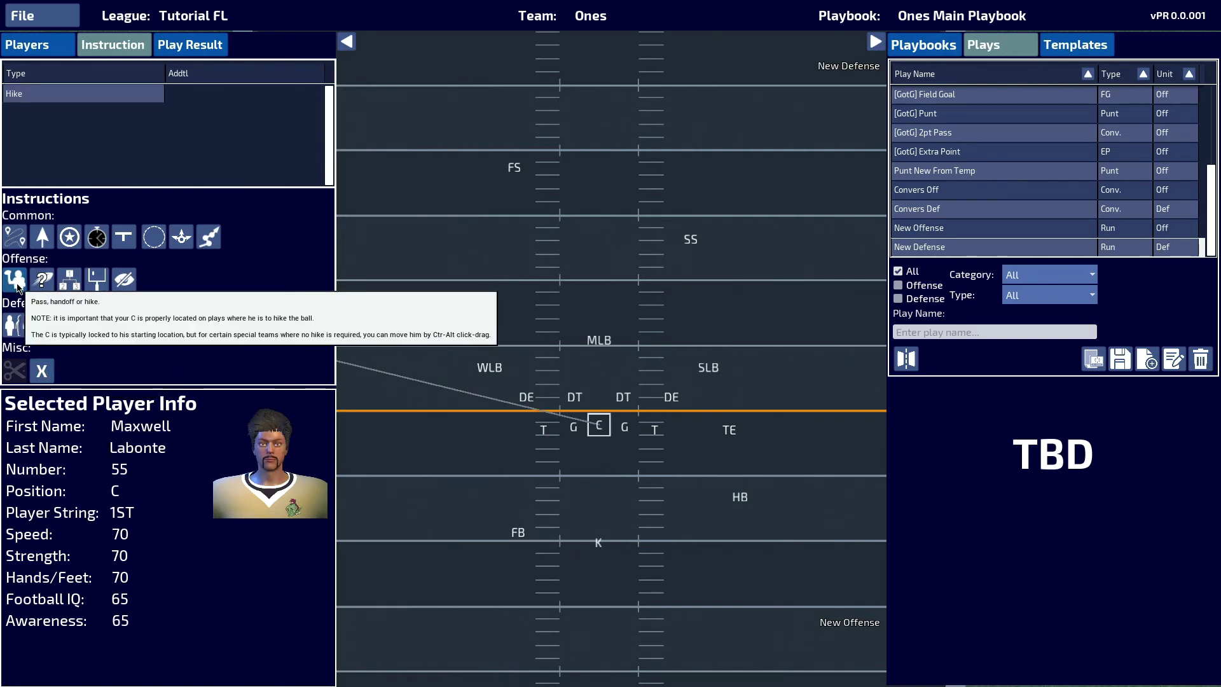
{"action": "left_click", "coordinate": [599, 548]}
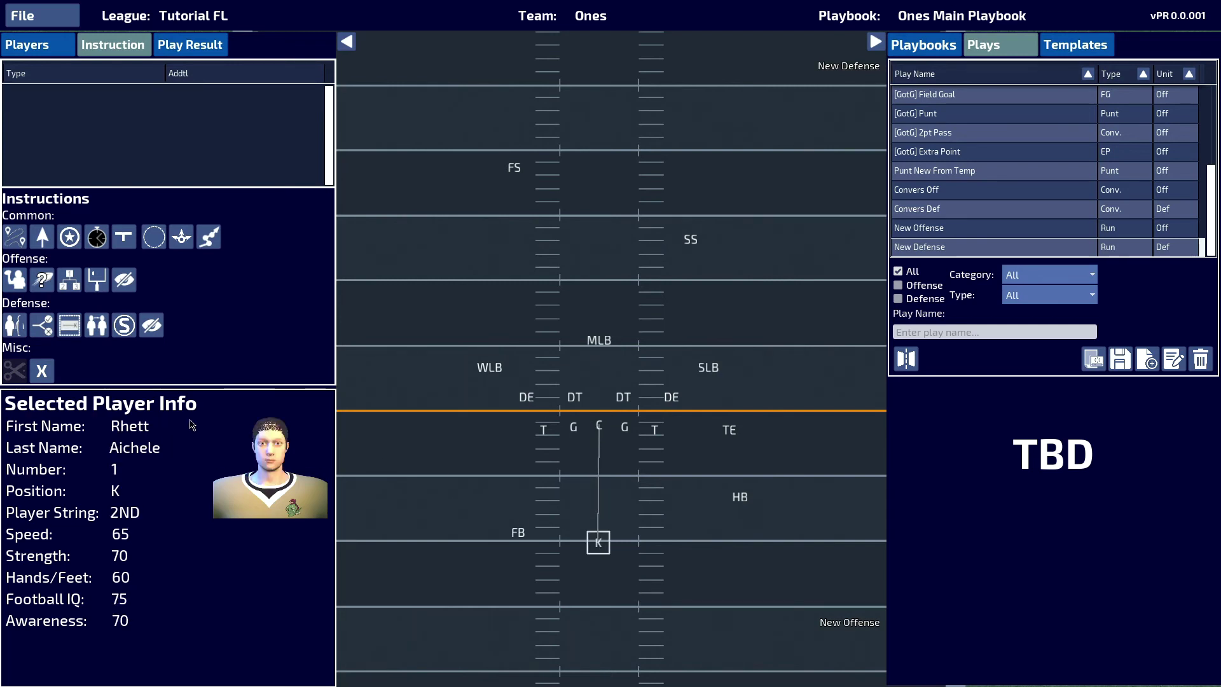
Step: Give the kicker a punt instruction aimed downfield to the left, about 10 yards past the line
{"action": "left_click", "coordinate": [99, 291]}
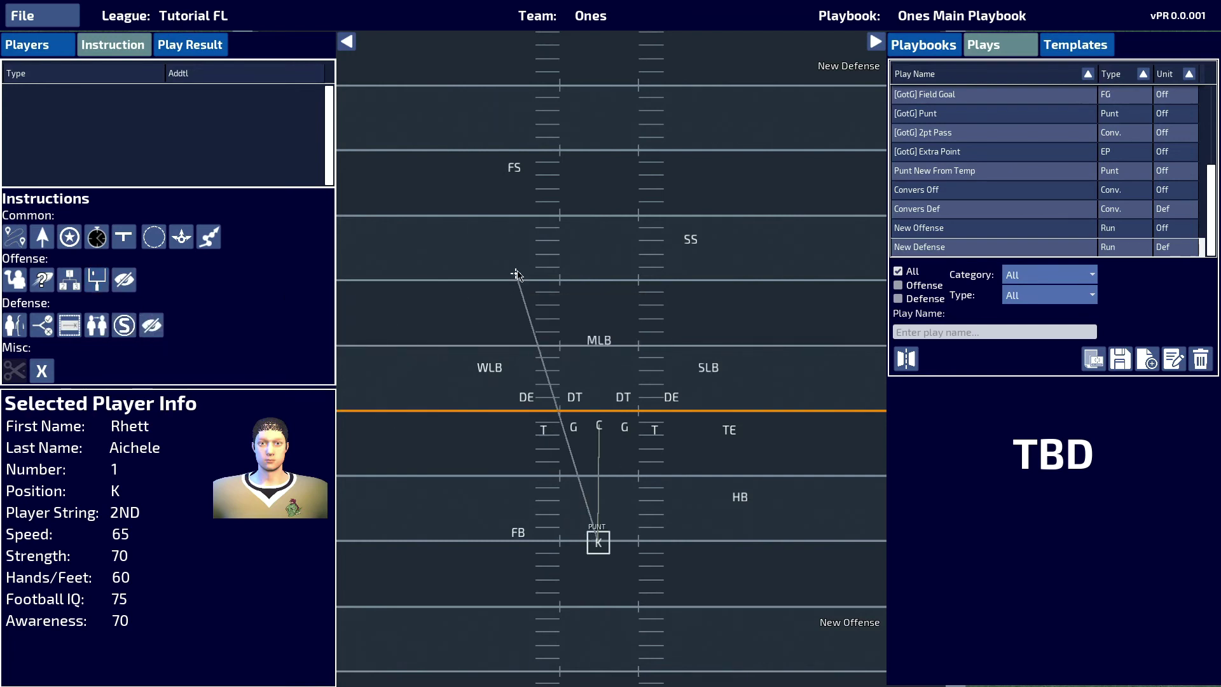
Step: Place the kicker's punt target downfield to the left, about 31 yards past the line, and run the punt play
{"action": "scroll", "coordinate": [509, 272], "scroll_direction": "down", "scroll_amount": 2}
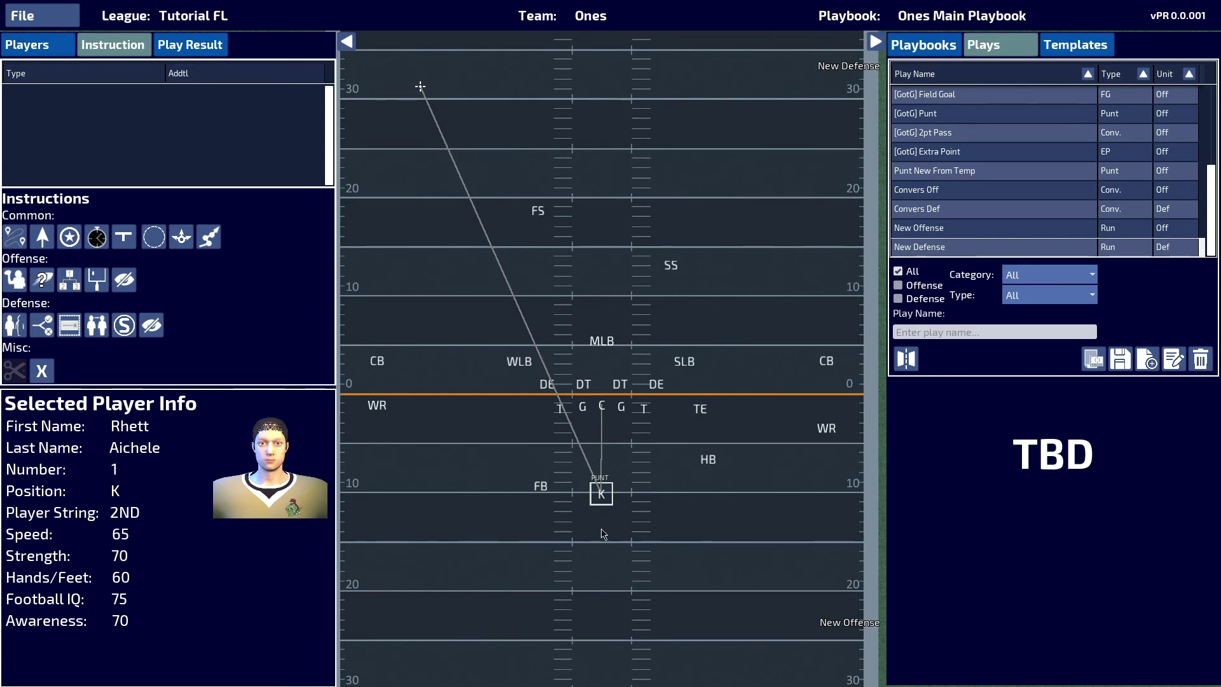
{"action": "key", "text": "space"}
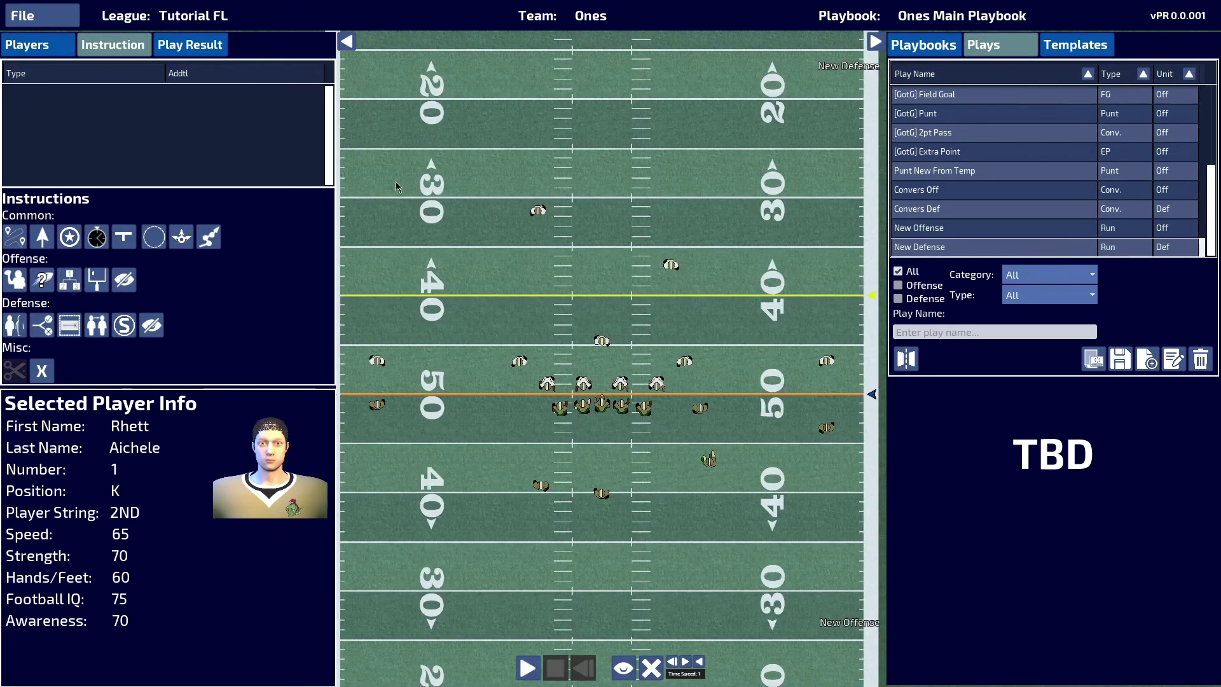
{"action": "key", "text": "space"}
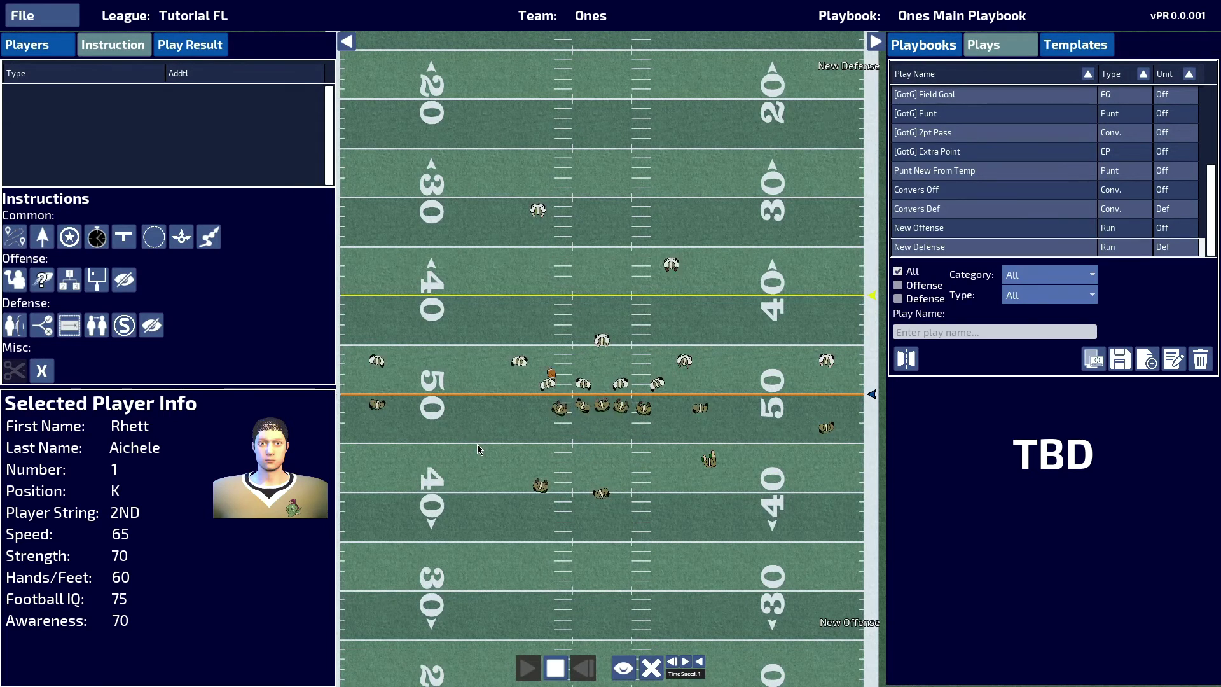
{"action": "key", "text": "space"}
{"action": "key", "text": "space"}
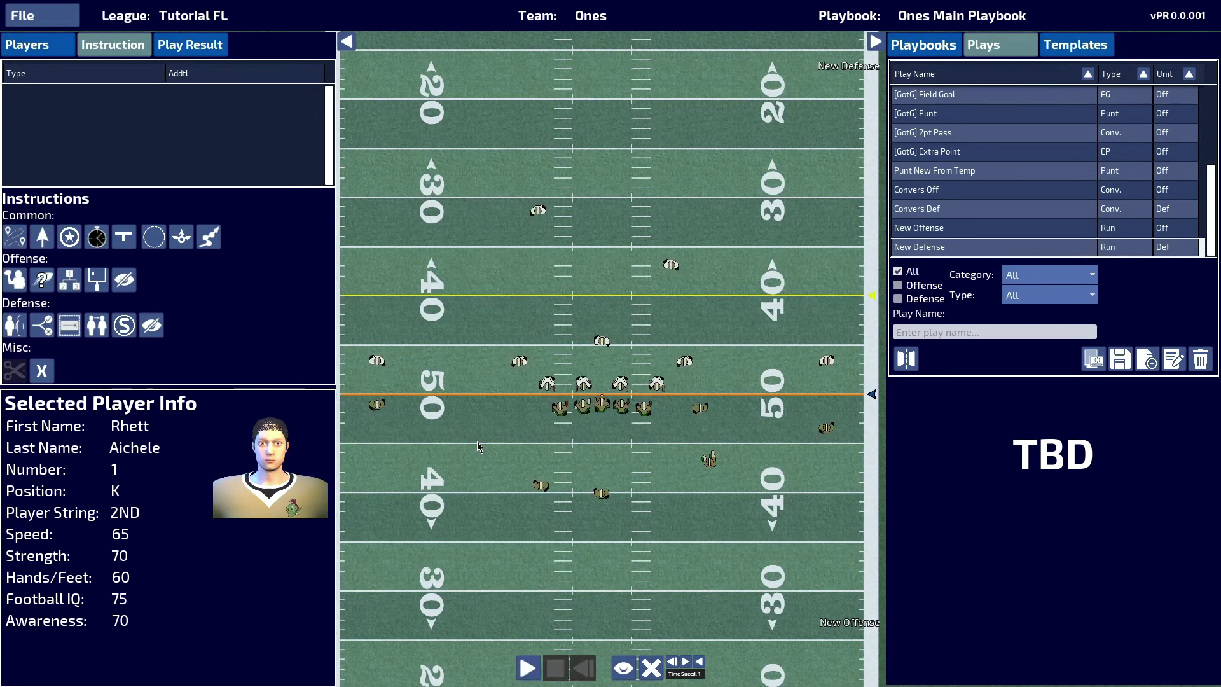
Step: Run the punt play once more, reset it, and return to the play diagram
{"action": "key", "text": "space"}
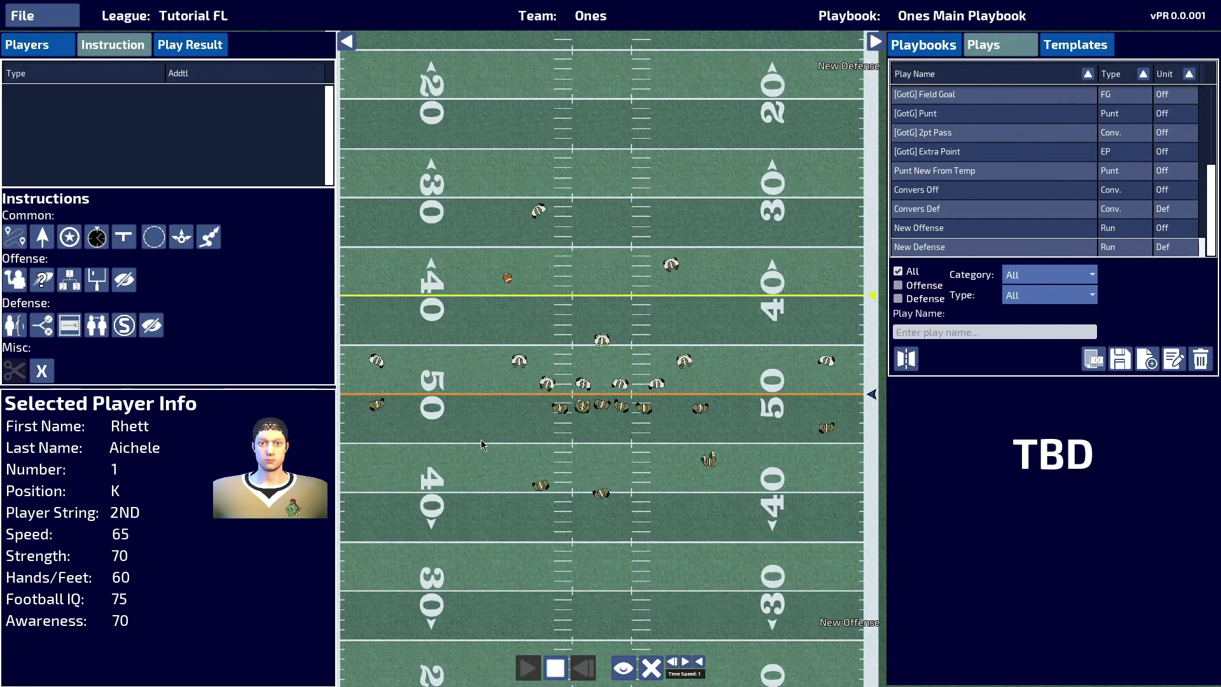
{"action": "key", "text": "space"}
{"action": "key", "text": "space"}
{"action": "key", "text": "Escape"}
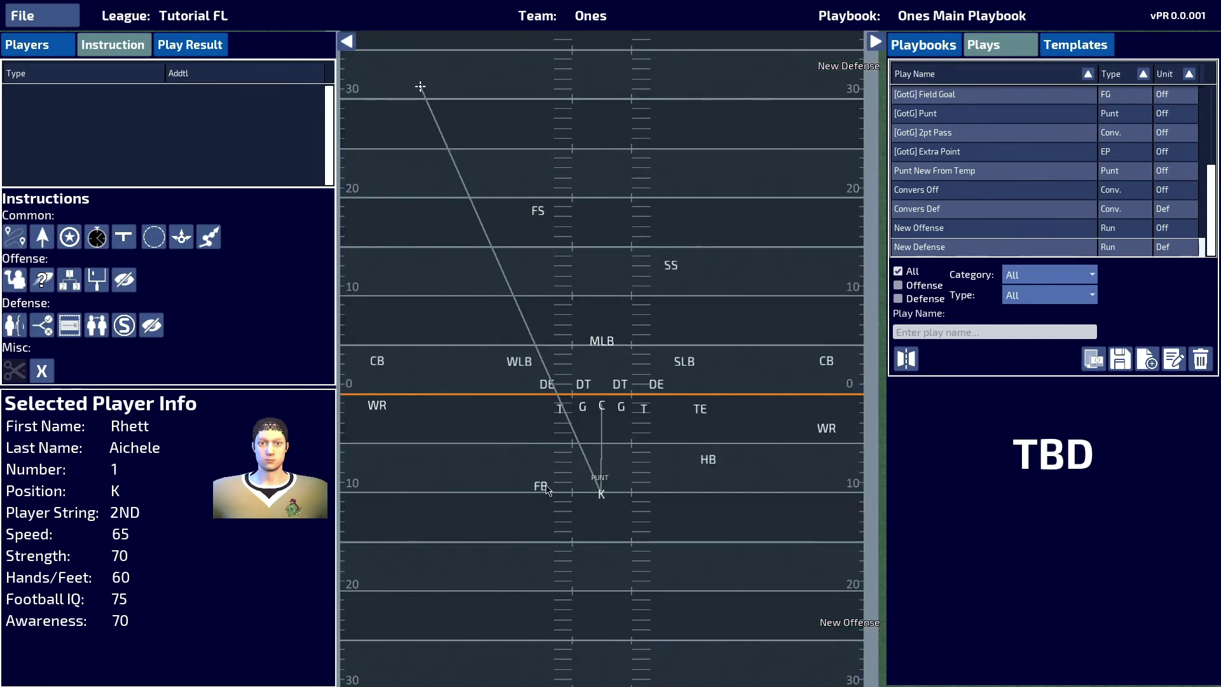
Step: Clear the kicker's punt instruction and the center's hike instruction
{"action": "left_click", "coordinate": [599, 529]}
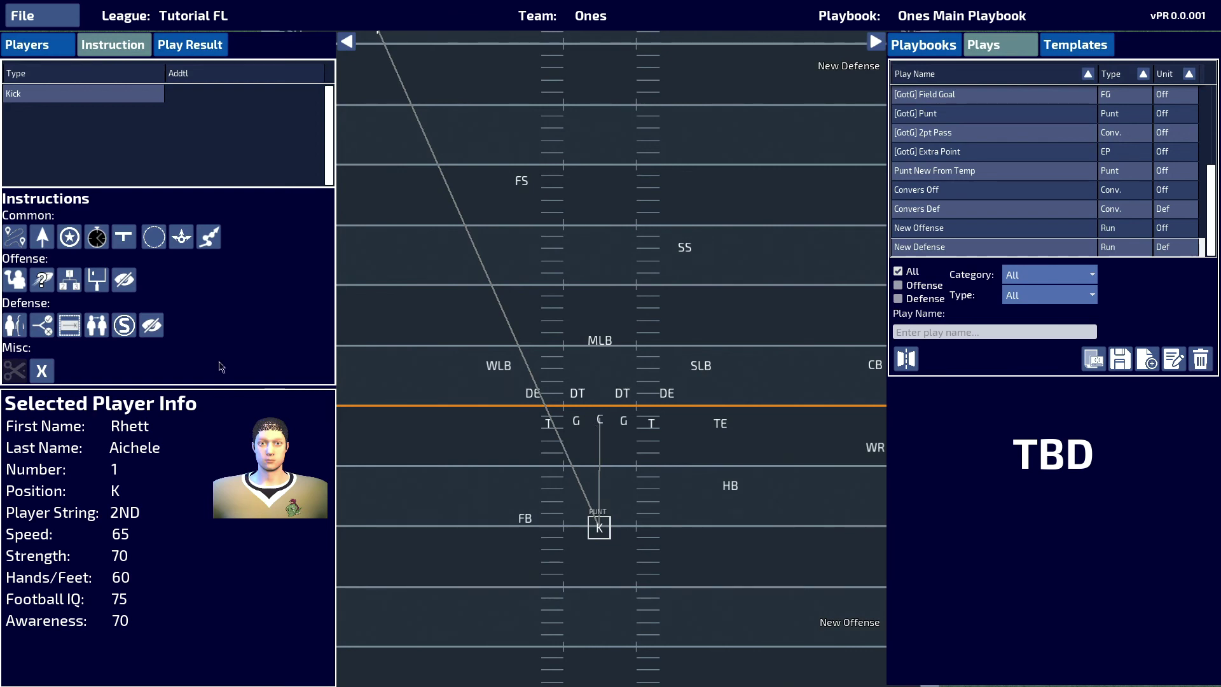
{"action": "left_click", "coordinate": [41, 371]}
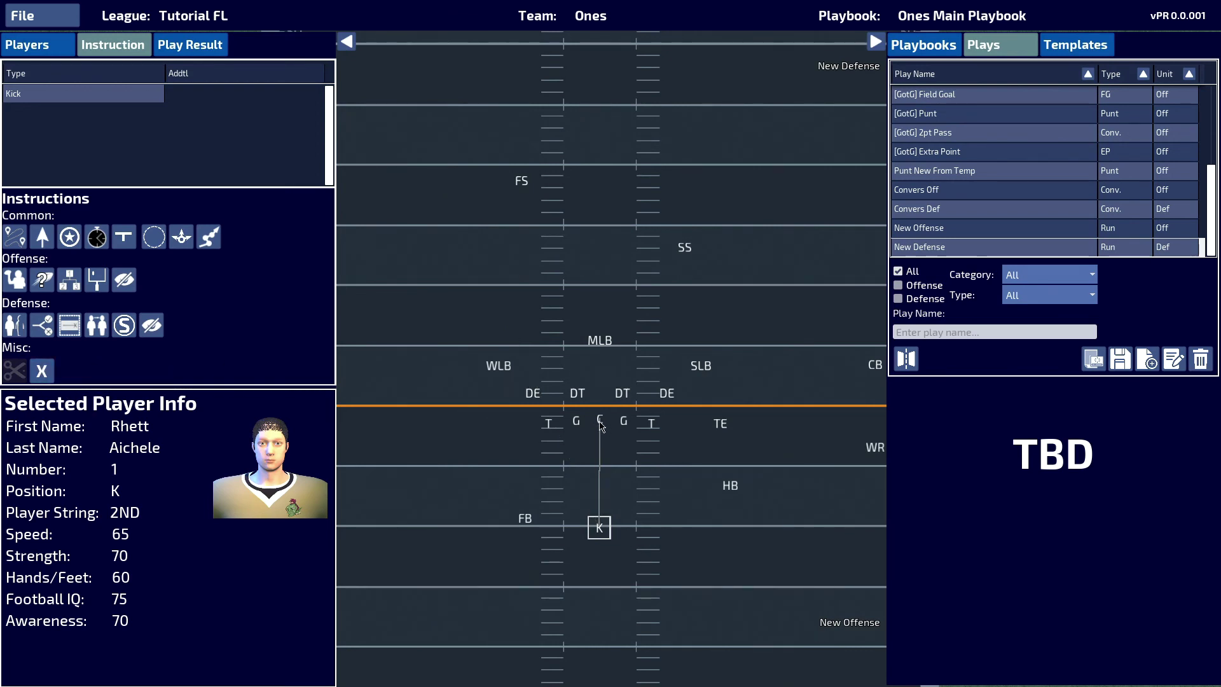
{"action": "left_click", "coordinate": [600, 422]}
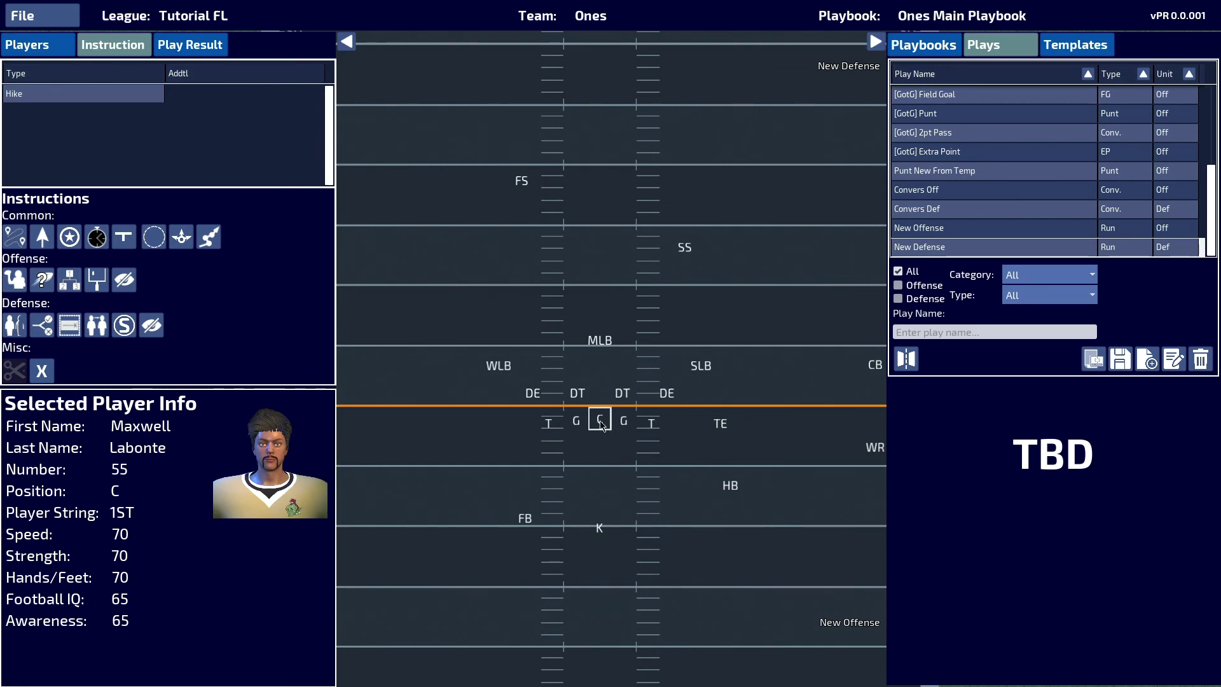
Step: Move the center outside the left tackle and spread the guards, tackles and TE outward, leaving a gap in the middle
{"action": "left_click_drag", "start_coordinate": [601, 425], "coordinate": [528, 424]}
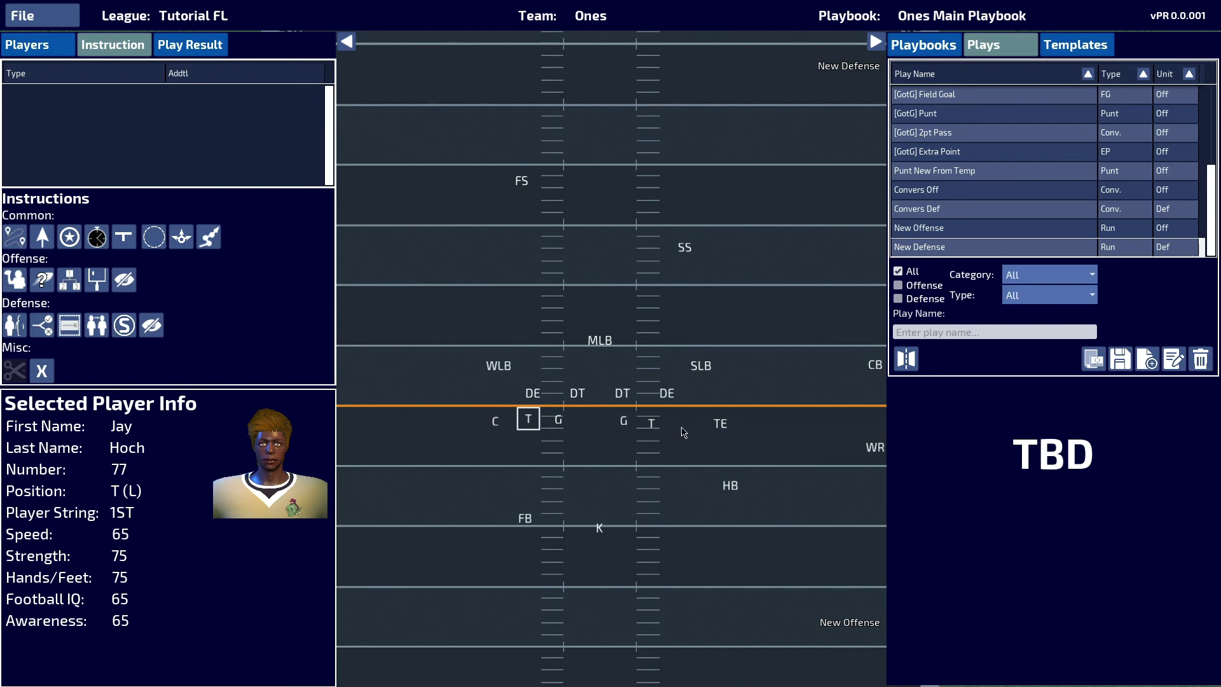
{"action": "left_click_drag", "start_coordinate": [719, 425], "coordinate": [741, 420]}
{"action": "mouse_move", "coordinate": [653, 423]}
{"action": "left_mouse_down"}
{"action": "mouse_move", "coordinate": [708, 421]}
{"action": "mouse_move", "coordinate": [631, 423]}
{"action": "mouse_move", "coordinate": [675, 424]}
{"action": "left_mouse_up"}
Step: Spread the defensive tackles, defensive ends and all three linebackers out to both sides, leaving the middle in front of the kicker open
{"action": "left_click_drag", "start_coordinate": [585, 399], "coordinate": [467, 313]}
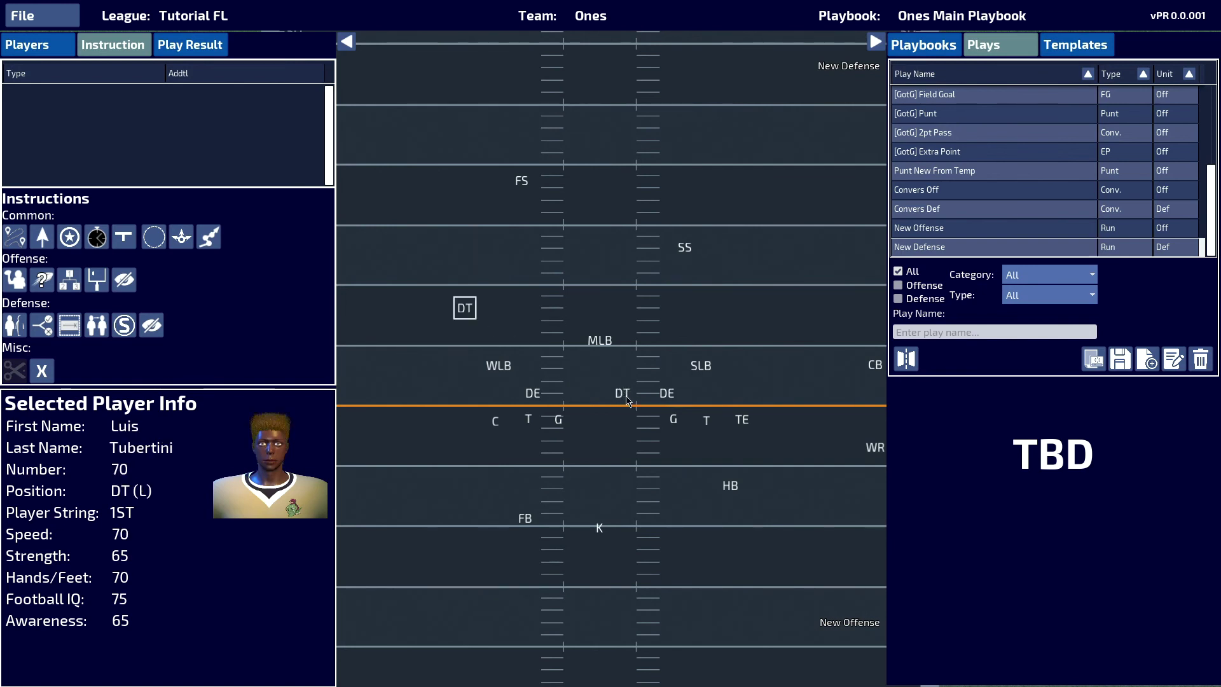
{"action": "left_click_drag", "start_coordinate": [625, 396], "coordinate": [761, 300]}
{"action": "left_click_drag", "start_coordinate": [599, 342], "coordinate": [417, 227]}
{"action": "left_click_drag", "start_coordinate": [703, 372], "coordinate": [791, 338]}
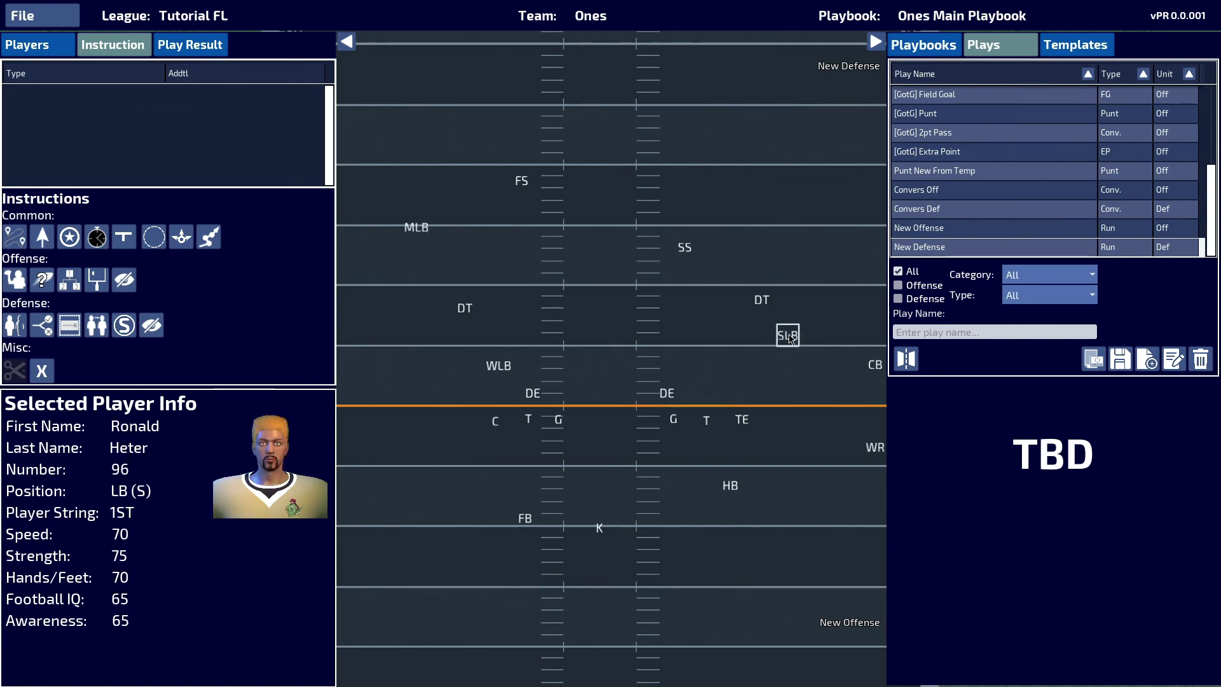
{"action": "left_click_drag", "start_coordinate": [665, 395], "coordinate": [766, 368]}
{"action": "left_click_drag", "start_coordinate": [536, 398], "coordinate": [408, 373]}
{"action": "left_click_drag", "start_coordinate": [499, 365], "coordinate": [397, 311]}
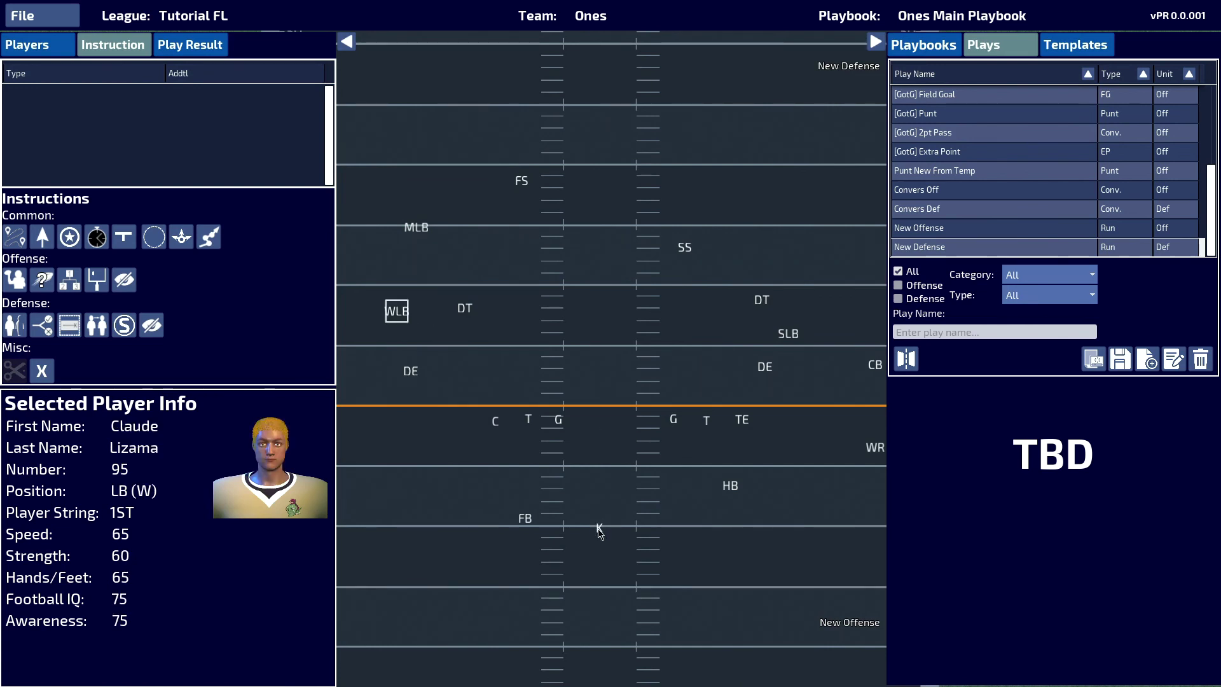
Step: Move the kicker up to about 3 yards behind the line and add a short route ending at the line of scrimmage
{"action": "left_click_drag", "start_coordinate": [600, 531], "coordinate": [592, 449]}
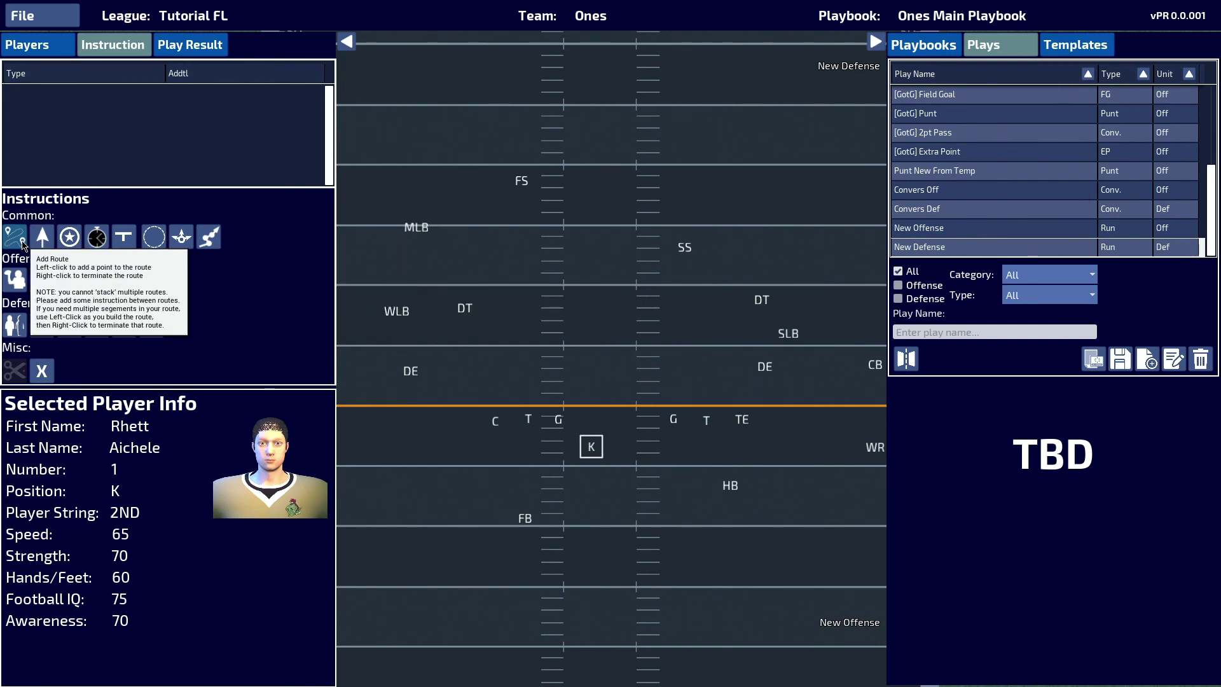
{"action": "left_click", "coordinate": [23, 244]}
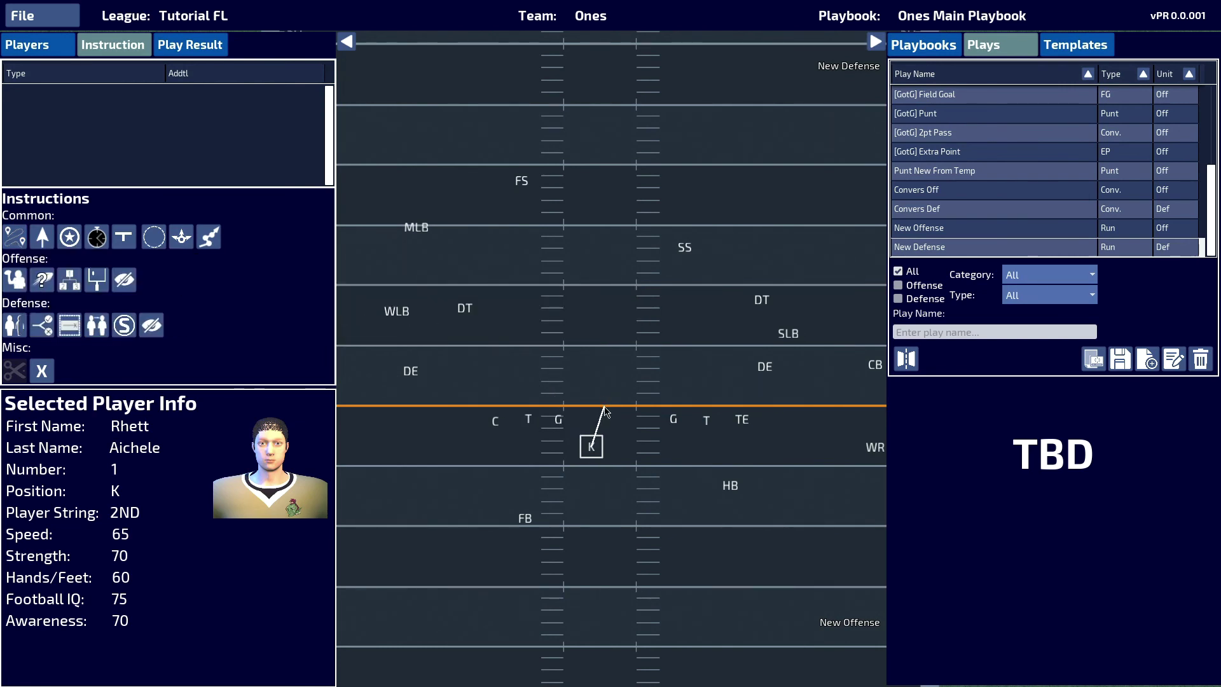
{"action": "left_click", "coordinate": [602, 408]}
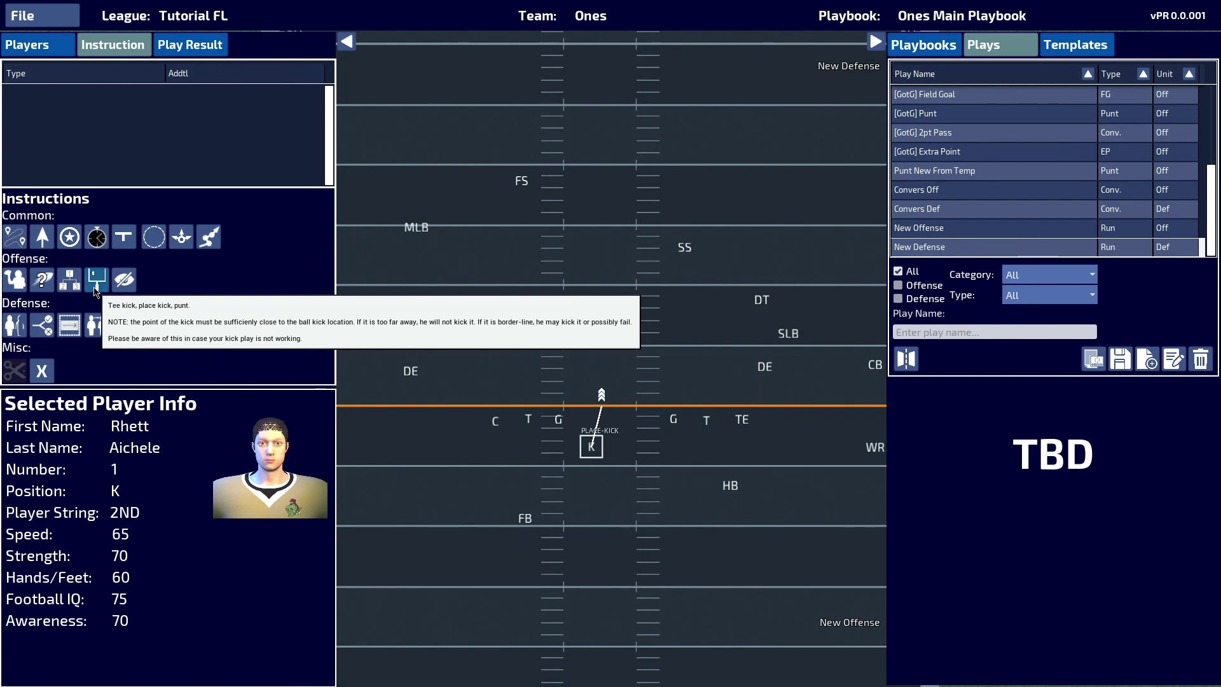
Step: Add a tee kick at the end of the kicker's route, aimed slightly right about 42 yards downfield
{"action": "left_click", "coordinate": [97, 288]}
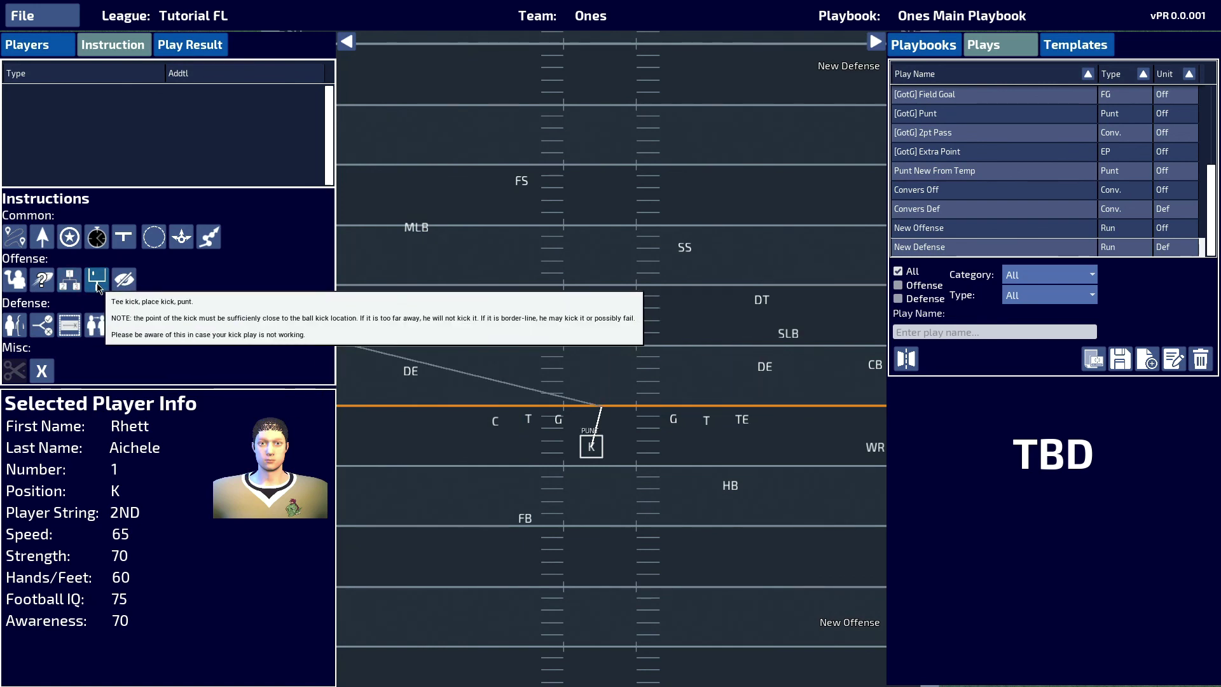
{"action": "scroll", "coordinate": [633, 210], "scroll_direction": "down", "scroll_amount": 2}
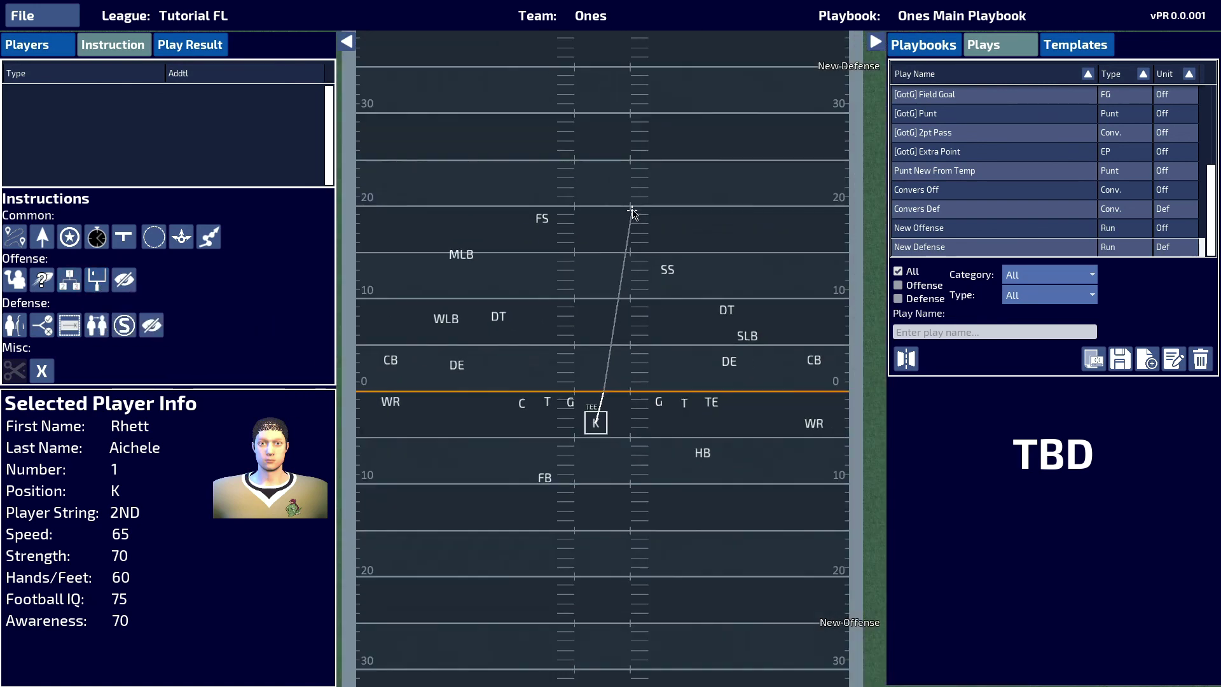
{"action": "left_click", "coordinate": [669, 64]}
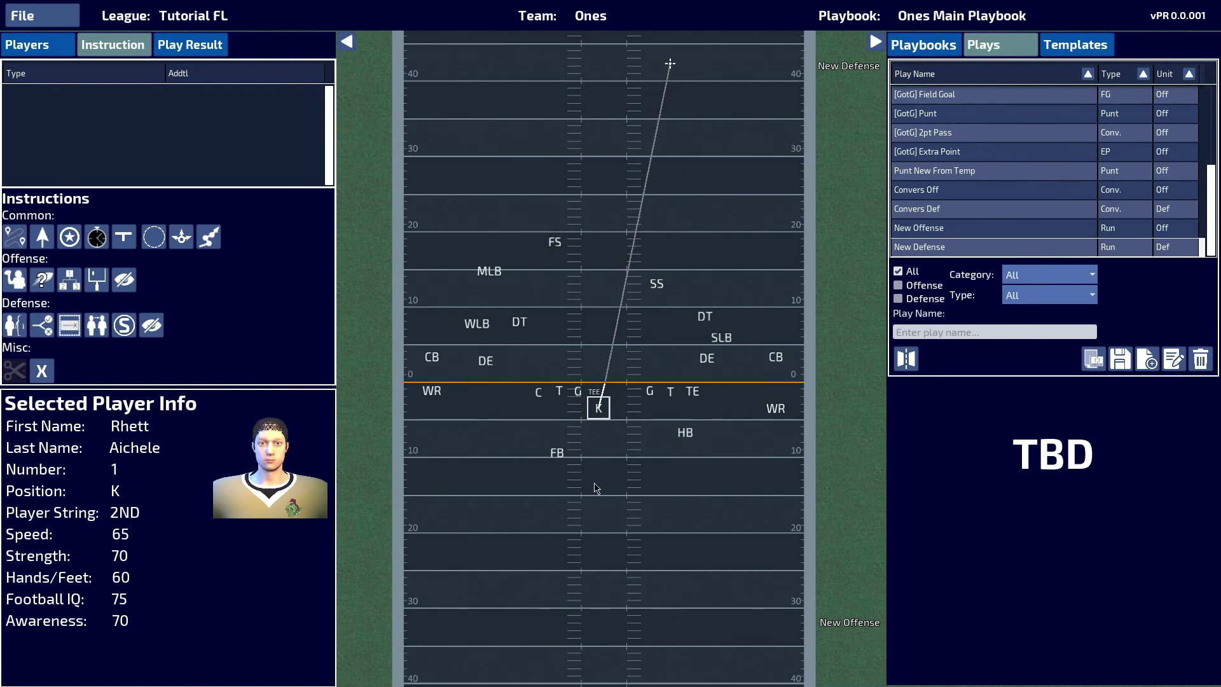
Step: Run the tee-kick play, reset it, and run it a second time
{"action": "key", "text": "space"}
{"action": "key", "text": "space"}
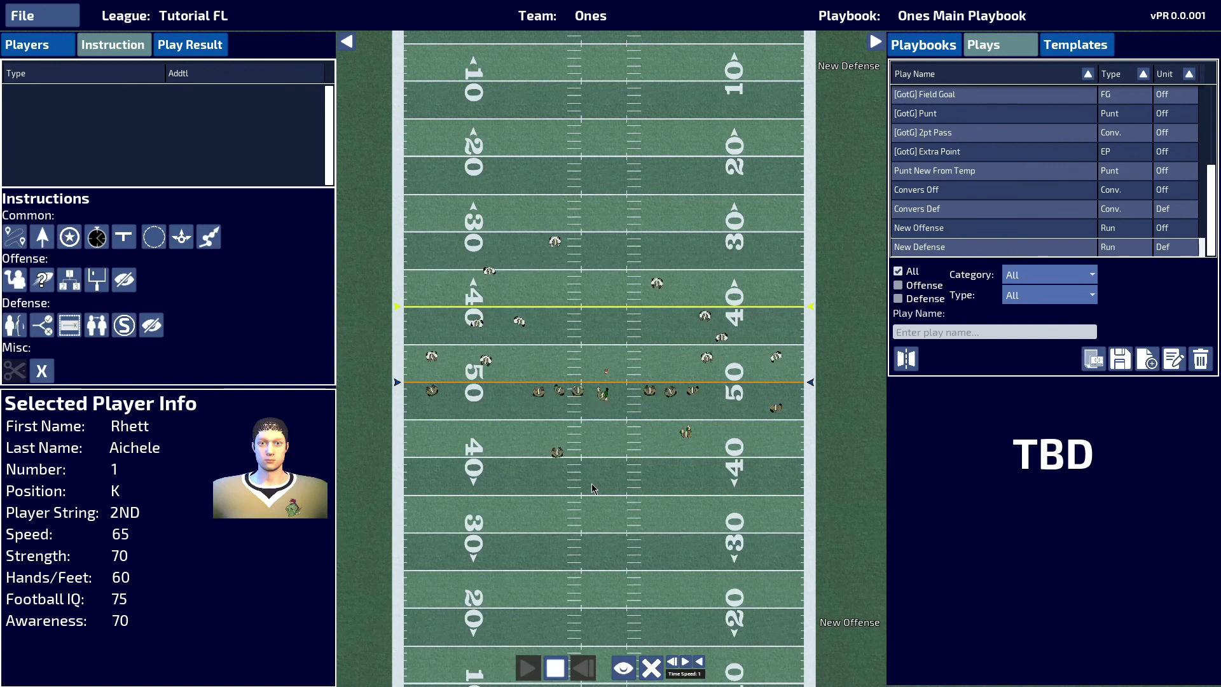
{"action": "key", "text": "space"}
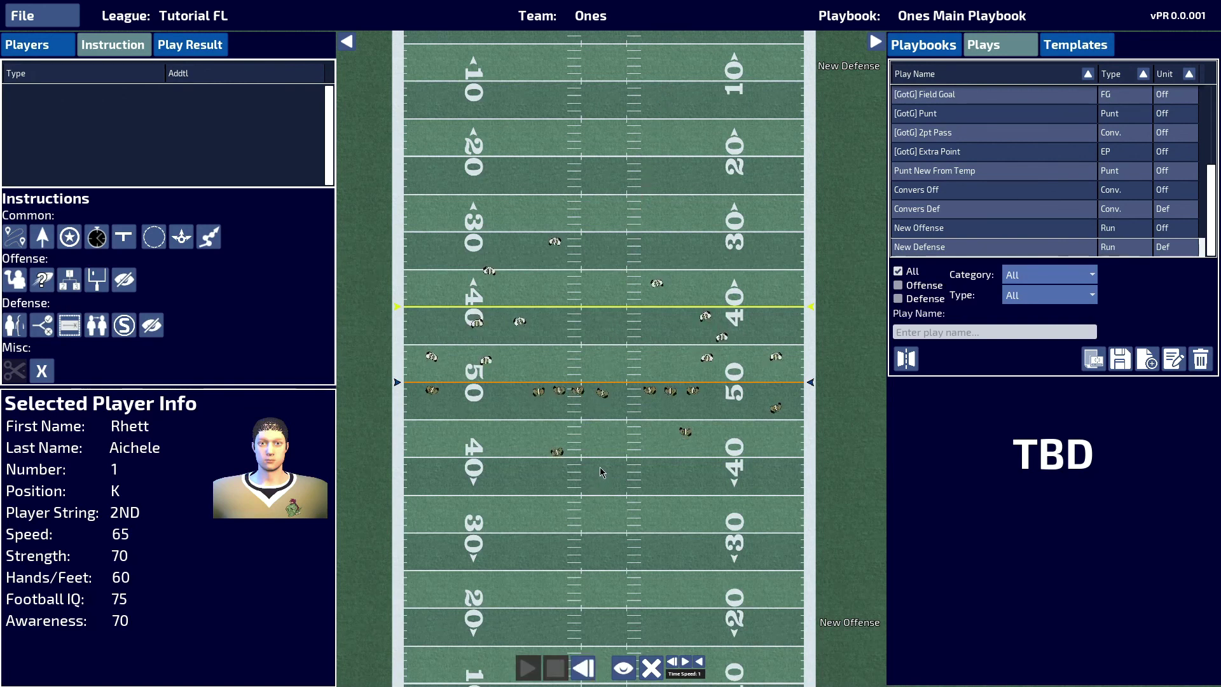
{"action": "key", "text": "space"}
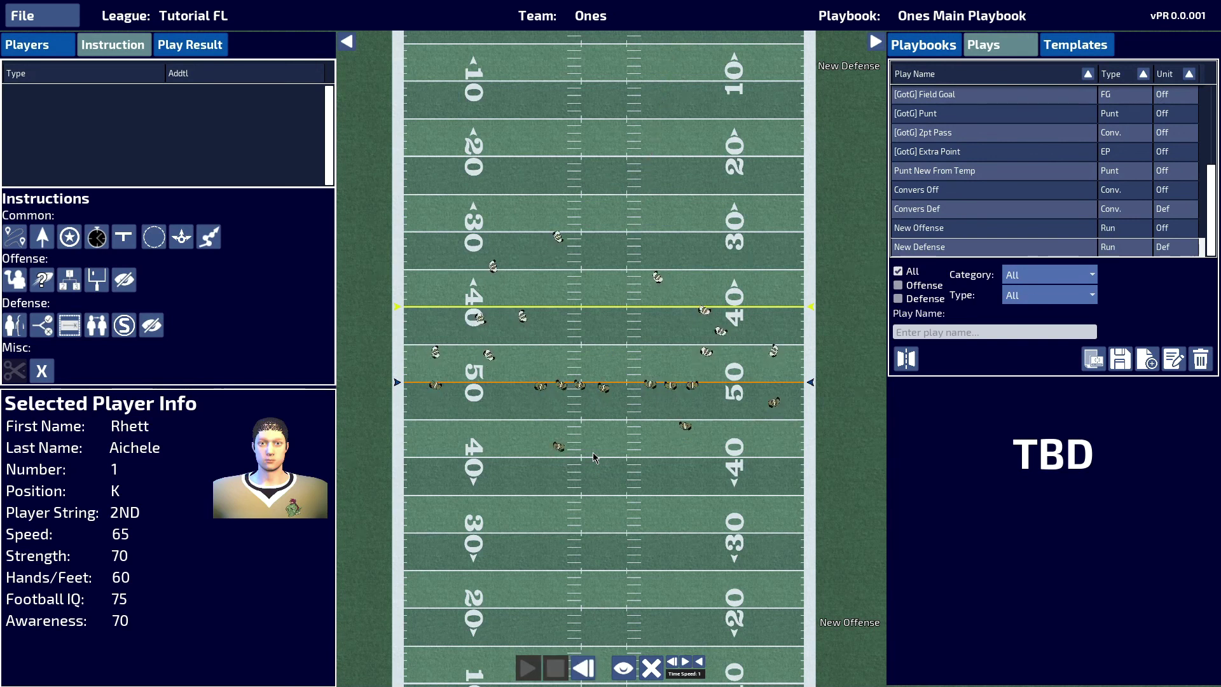
{"action": "key", "text": "space"}
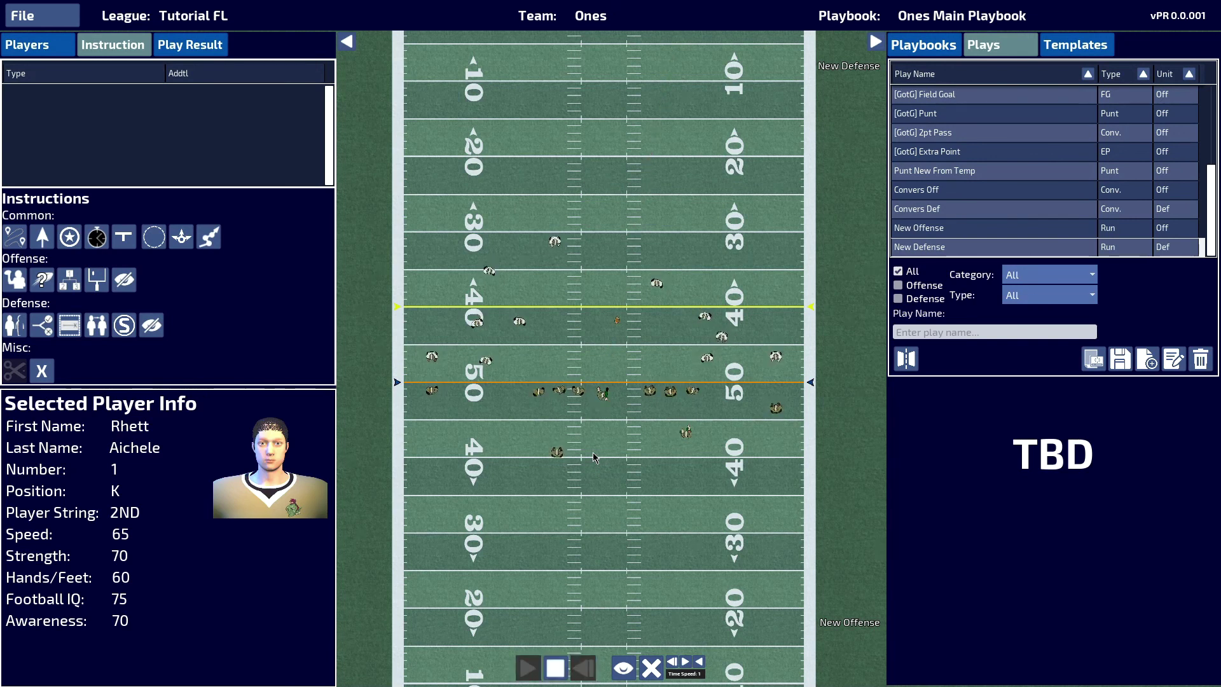